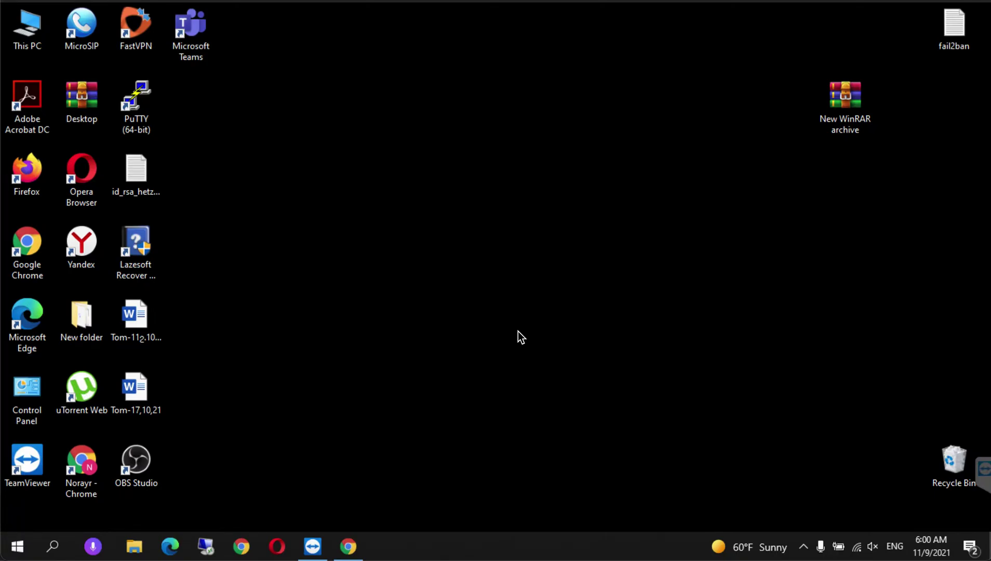
In the OpenLearn Create course content, open Lecture 11's Hands-on exercise 10 PDF.
{"action": "left_click", "coordinate": [348, 546]}
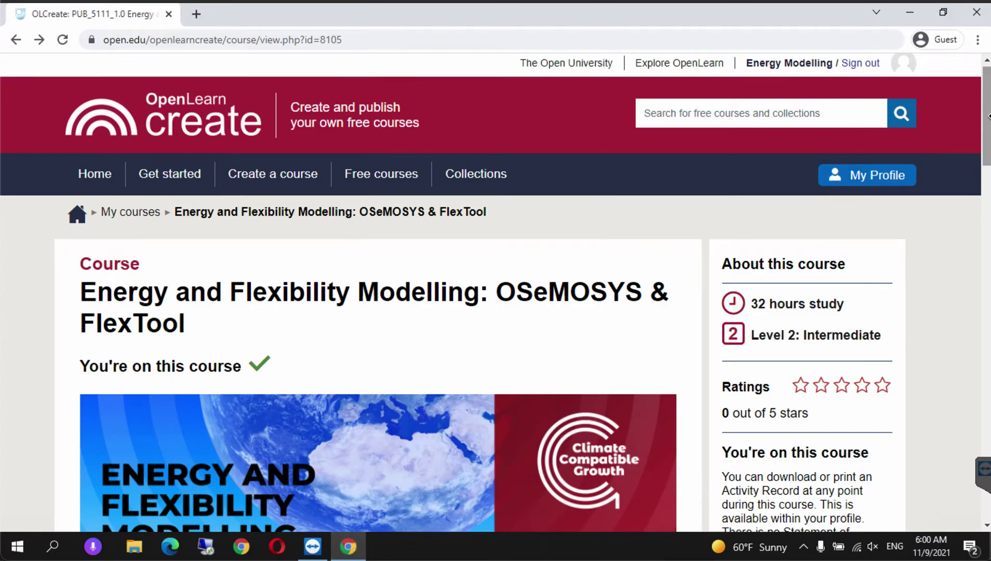
{"action": "left_click_drag", "start_coordinate": [986, 124], "coordinate": [973, 306]}
{"action": "left_click", "coordinate": [407, 144]}
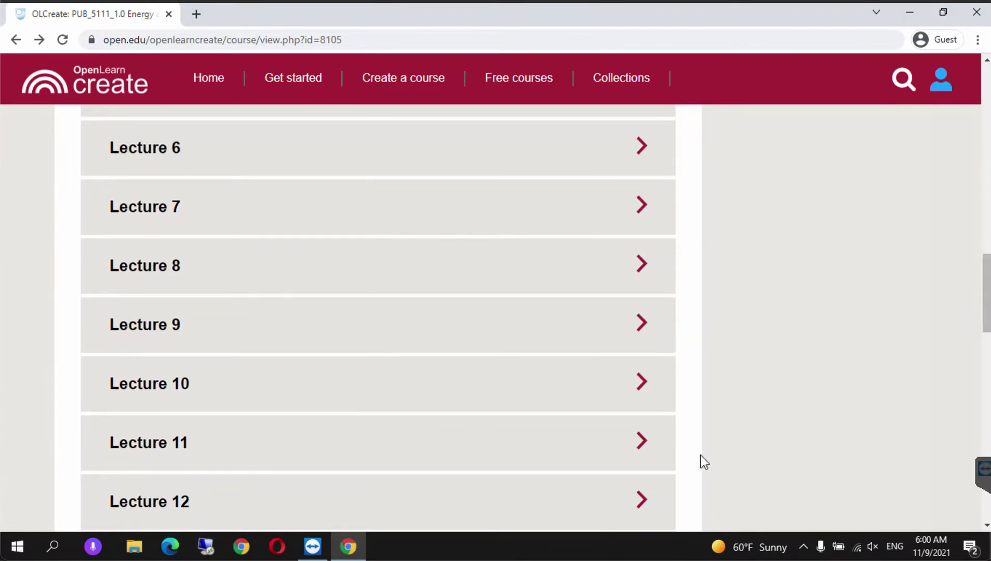
{"action": "left_click", "coordinate": [646, 440]}
{"action": "scroll", "coordinate": [763, 384], "scroll_direction": "down", "scroll_amount": 3}
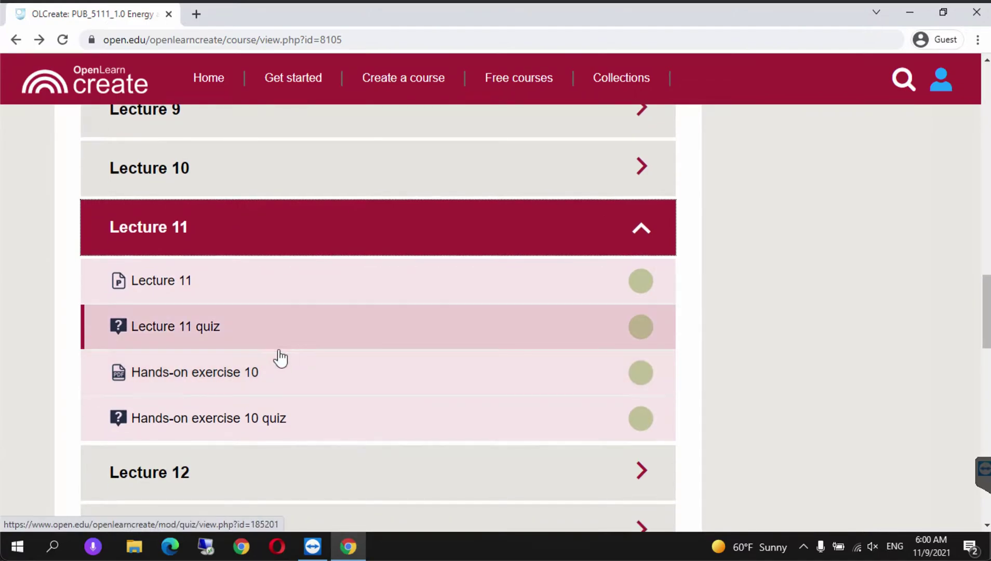
{"action": "left_click", "coordinate": [279, 378]}
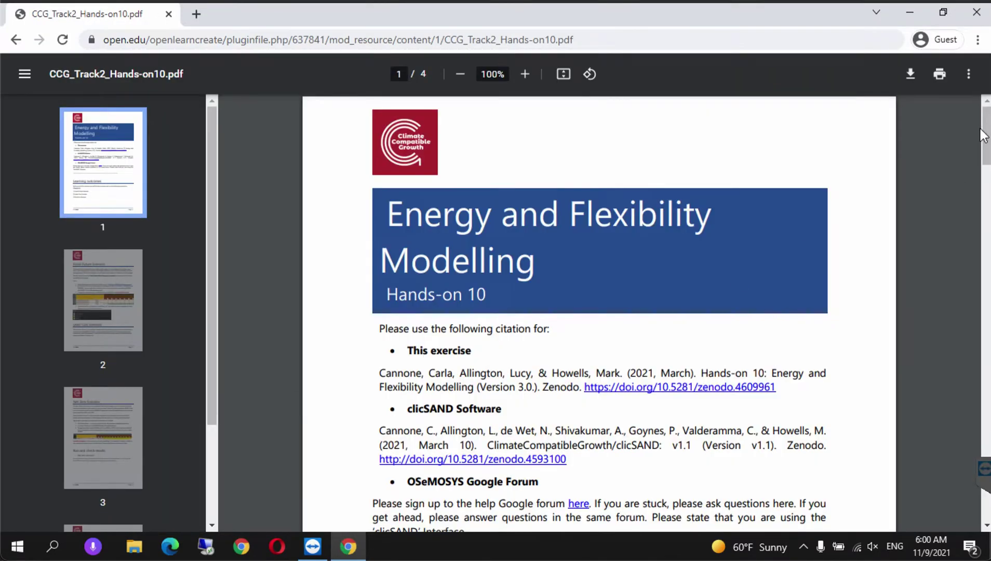
Read the PDF down to page 2's Fossil Future Scenario steps, then bring up File Explorer.
{"action": "left_click_drag", "start_coordinate": [983, 136], "coordinate": [980, 177]}
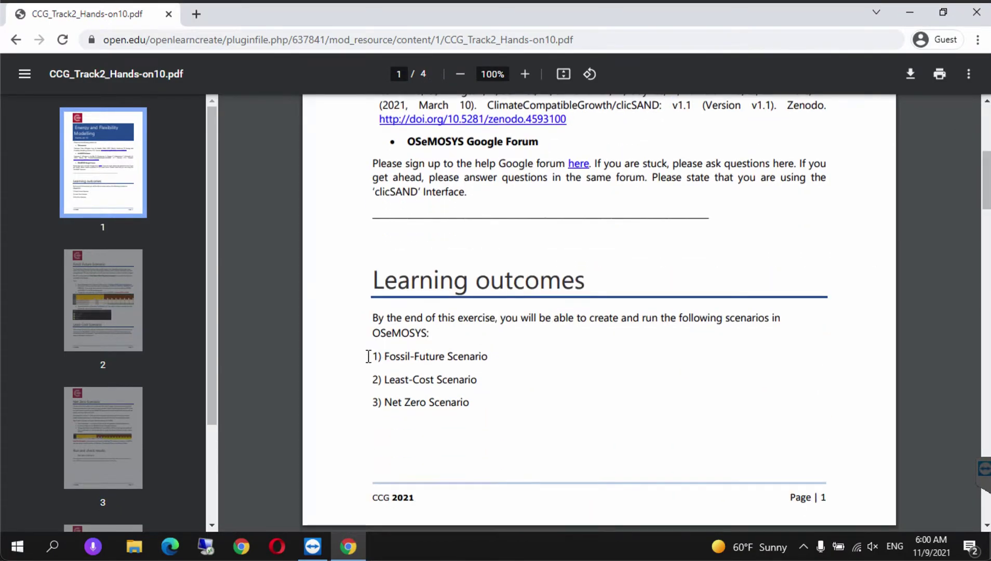
{"action": "left_click_drag", "start_coordinate": [368, 356], "coordinate": [481, 411]}
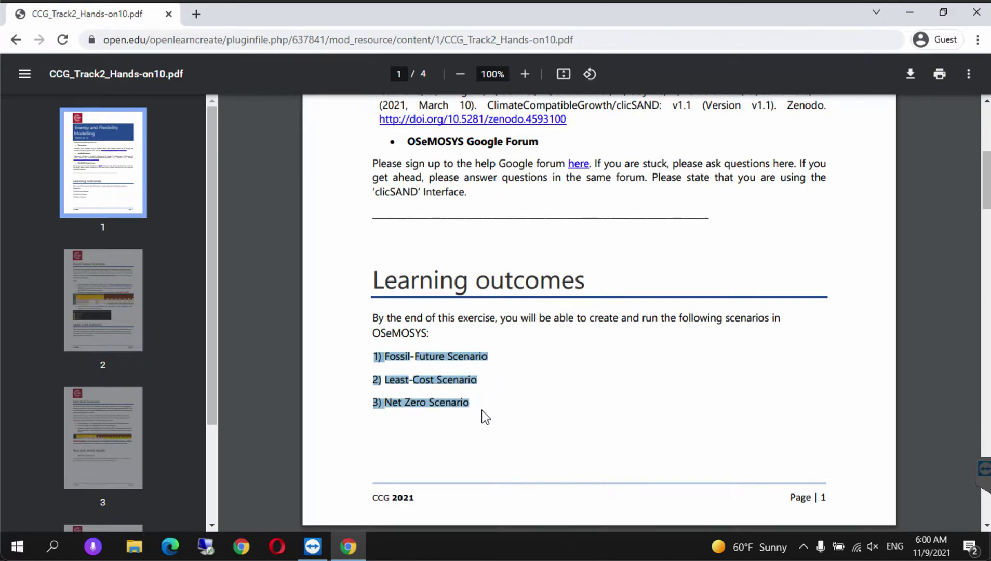
{"action": "left_click", "coordinate": [482, 410]}
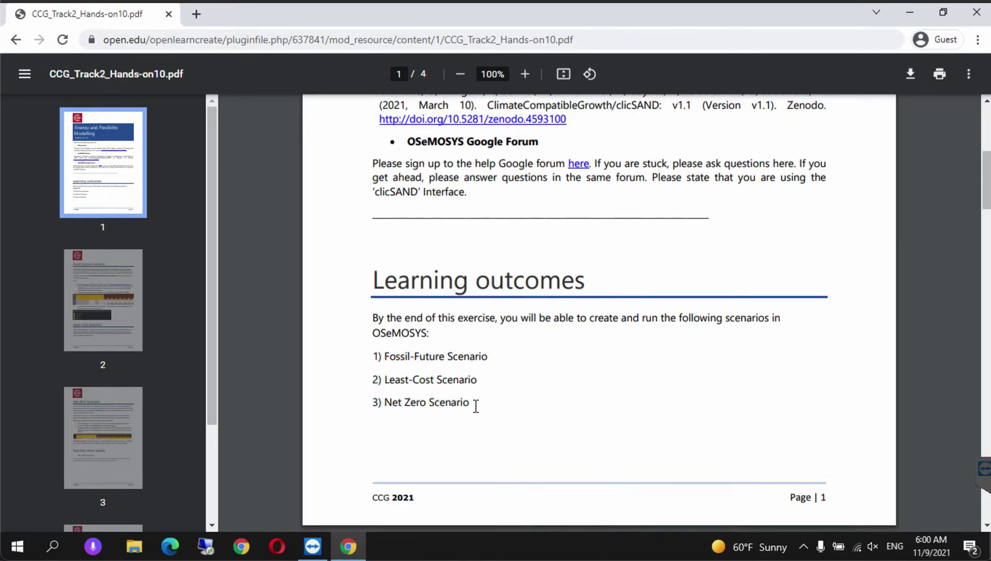
{"action": "left_click_drag", "start_coordinate": [985, 176], "coordinate": [980, 219]}
{"action": "scroll", "coordinate": [979, 218], "scroll_direction": "down", "scroll_amount": 3}
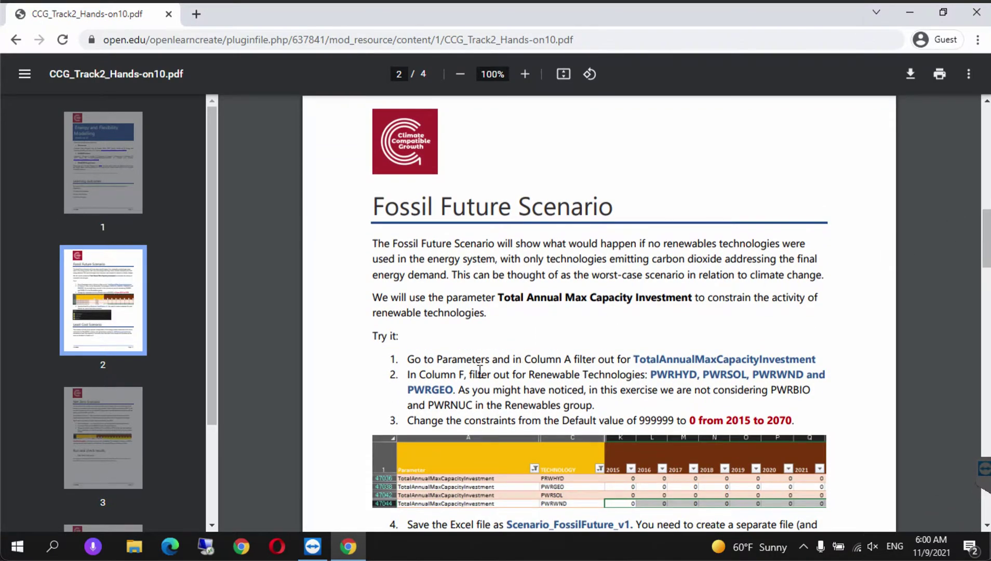
{"action": "left_click", "coordinate": [134, 547]}
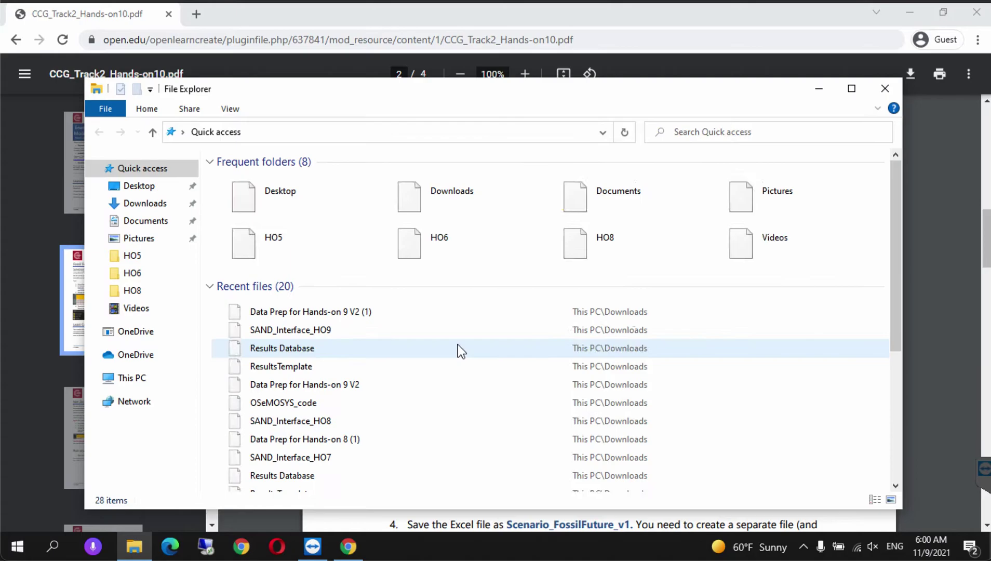
In C:\Osemosys and Flextool, create a new folder named 'Fossil Fuel Future'.
{"action": "left_click", "coordinate": [132, 380]}
{"action": "double_click", "coordinate": [275, 335]}
{"action": "double_click", "coordinate": [312, 211]}
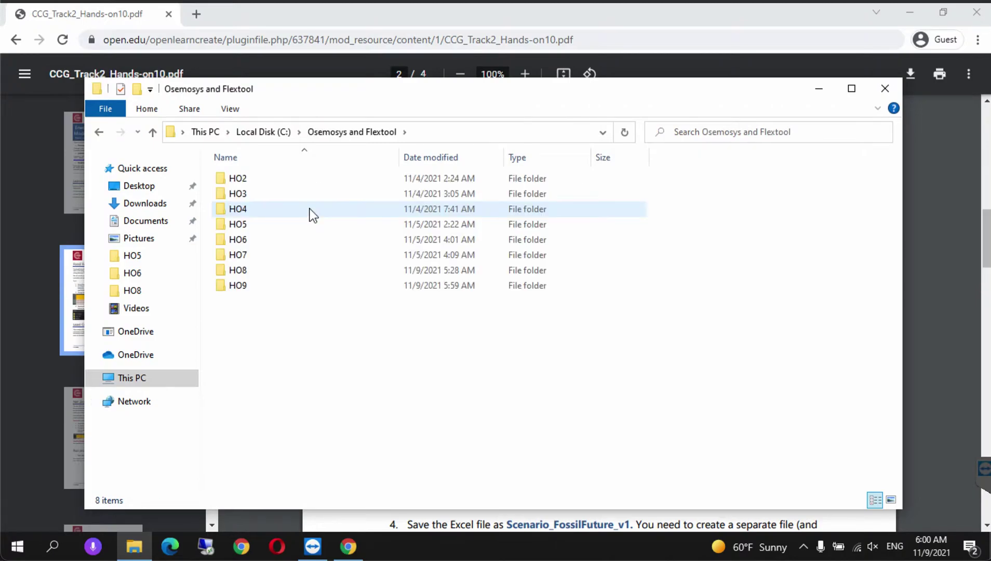
{"action": "right_click", "coordinate": [317, 332]}
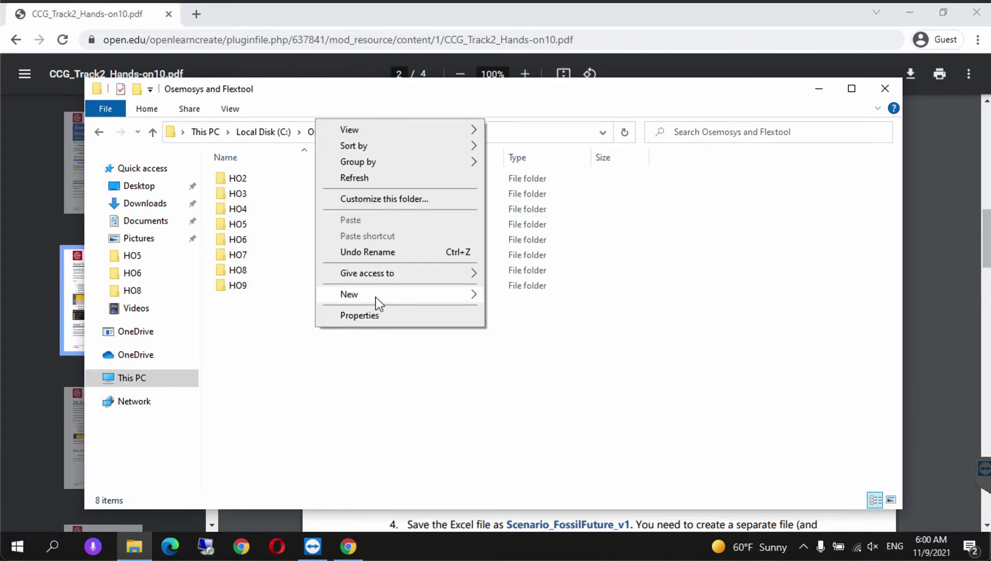
{"action": "mouse_move", "coordinate": [387, 301]}
{"action": "left_click", "coordinate": [513, 297]}
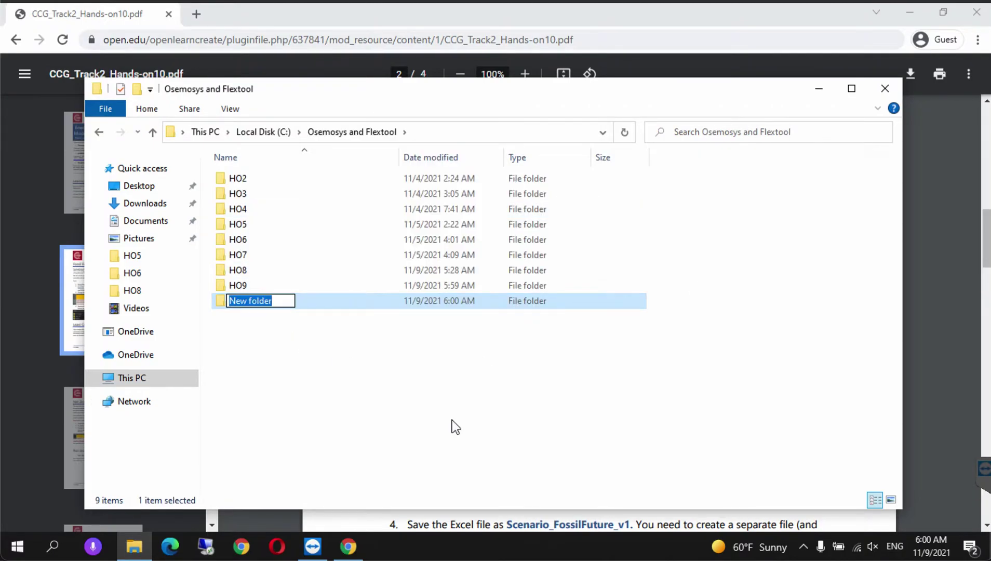
{"action": "type", "text": "Fossil Fu"}
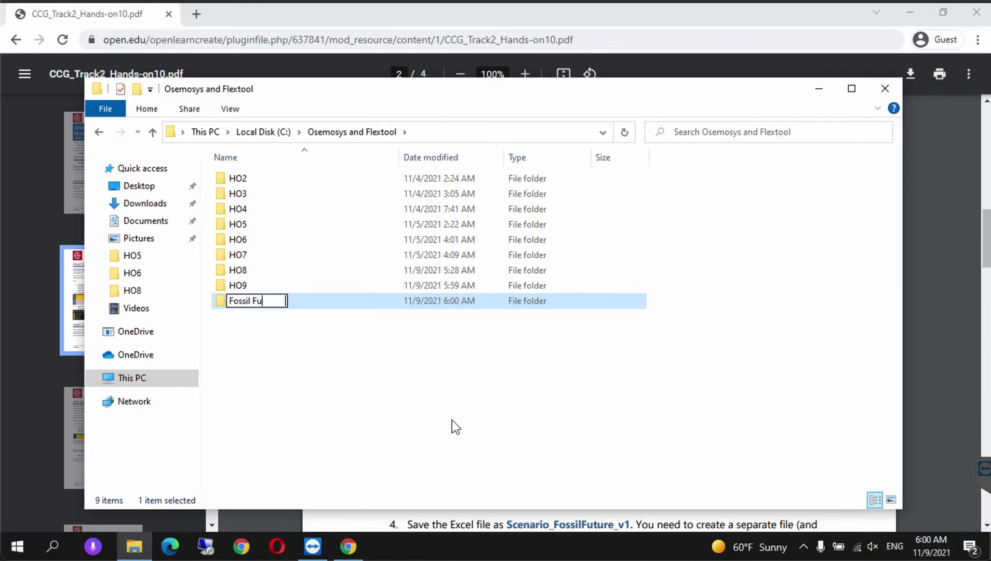
{"action": "type", "text": "el Future"}
Create a second new folder named 'Least Cost'.
{"action": "right_click", "coordinate": [376, 389]}
{"action": "mouse_move", "coordinate": [426, 358]}
{"action": "left_click", "coordinate": [587, 356]}
{"action": "type", "text": "Least Cost"}
{"action": "left_click", "coordinate": [378, 391]}
After checking the PDF, create a 'Net Zero' folder and select the HO9 folder.
{"action": "left_click", "coordinate": [49, 364]}
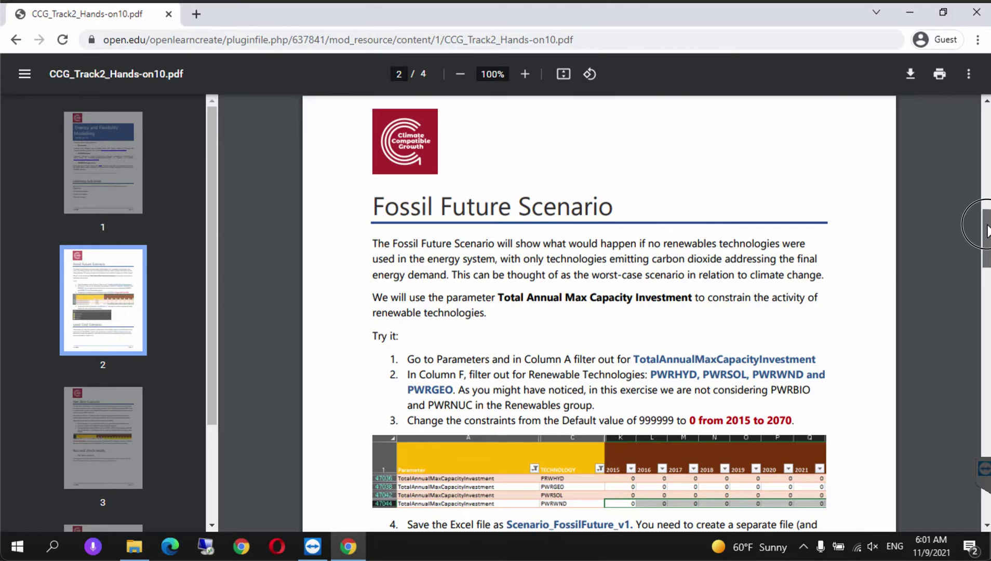
{"action": "left_click_drag", "start_coordinate": [978, 245], "coordinate": [978, 210]}
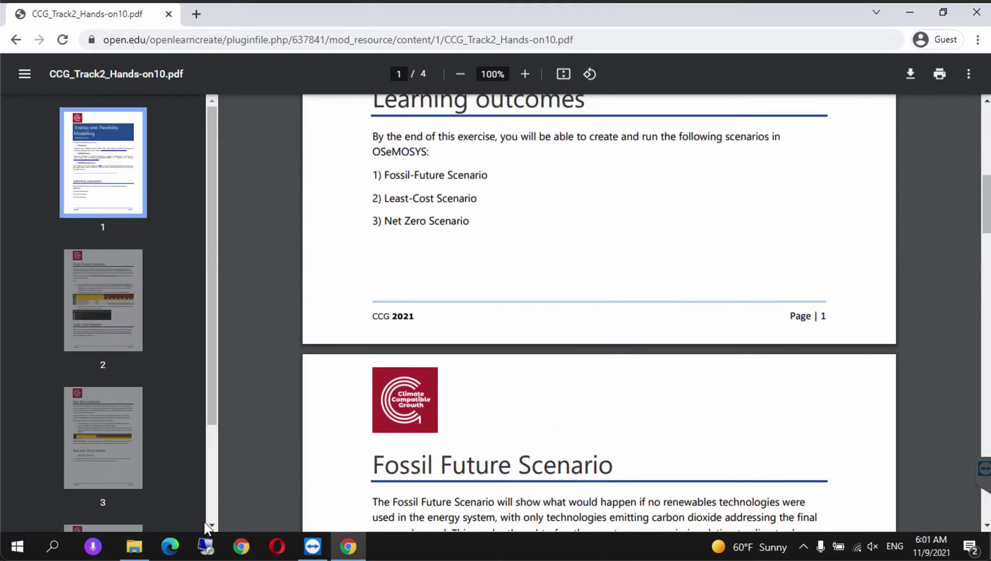
{"action": "left_click", "coordinate": [134, 546]}
{"action": "right_click", "coordinate": [332, 368]}
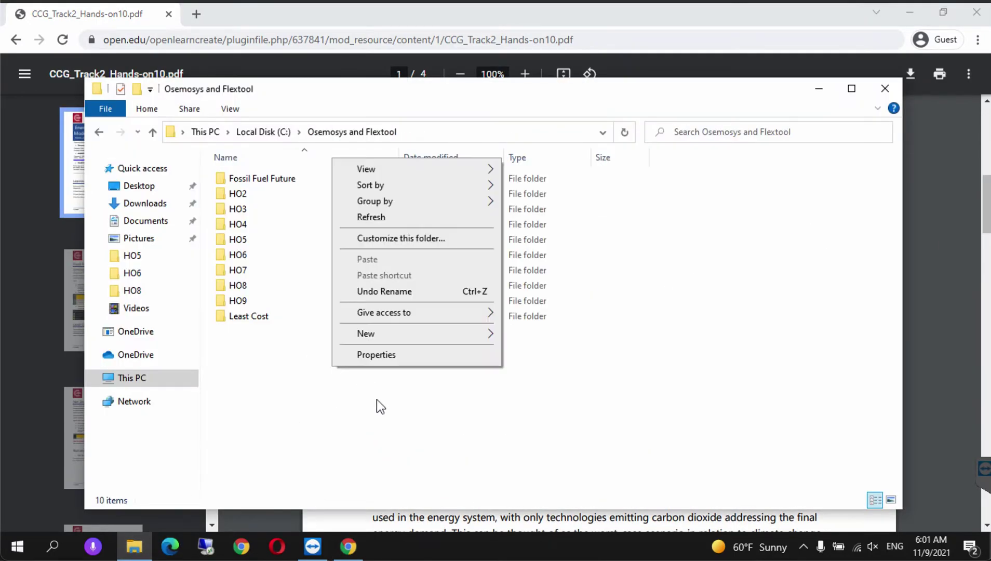
{"action": "mouse_move", "coordinate": [391, 335]}
{"action": "left_click", "coordinate": [517, 334]}
{"action": "type", "text": "Net Zero"}
{"action": "left_click", "coordinate": [418, 379]}
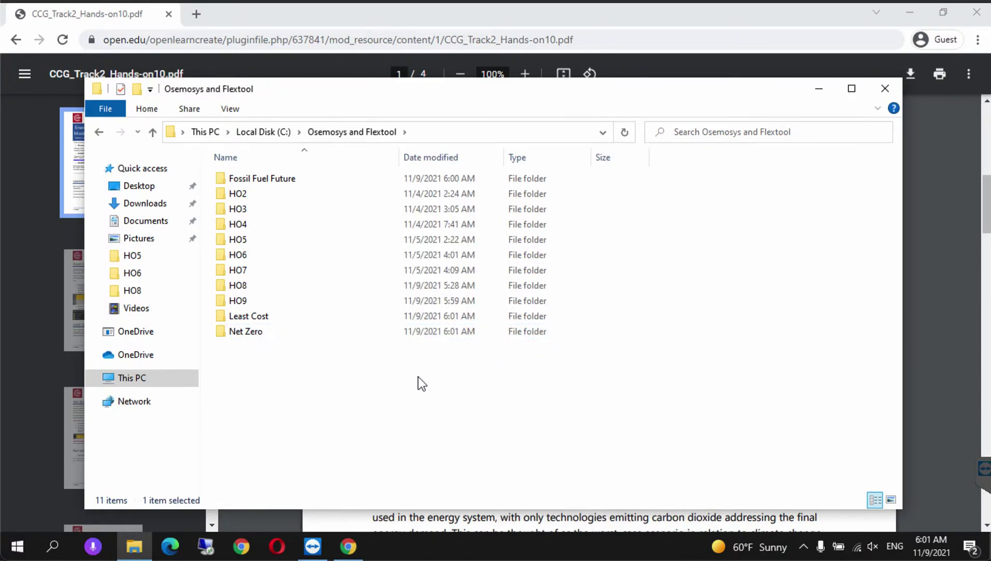
{"action": "left_click", "coordinate": [247, 301]}
Copy the SAND_Interface_HO9 workbook from the HO9 folder.
{"action": "double_click", "coordinate": [247, 302]}
{"action": "left_click", "coordinate": [283, 182]}
{"action": "right_click", "coordinate": [284, 182]}
{"action": "left_click", "coordinate": [337, 449]}
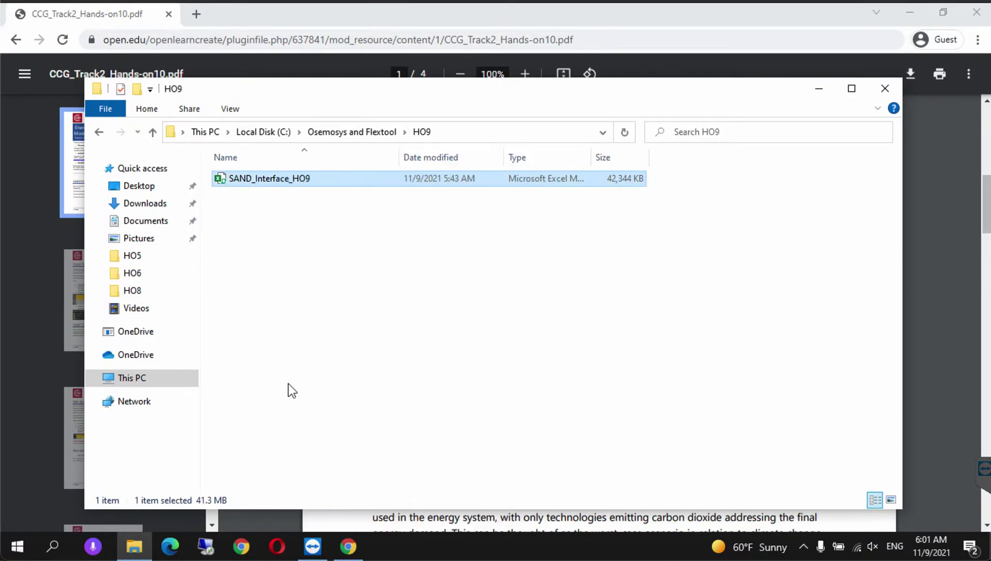
Paste the workbook into the Fossil Fuel Future folder and open the copy in Excel.
{"action": "left_click", "coordinate": [130, 378]}
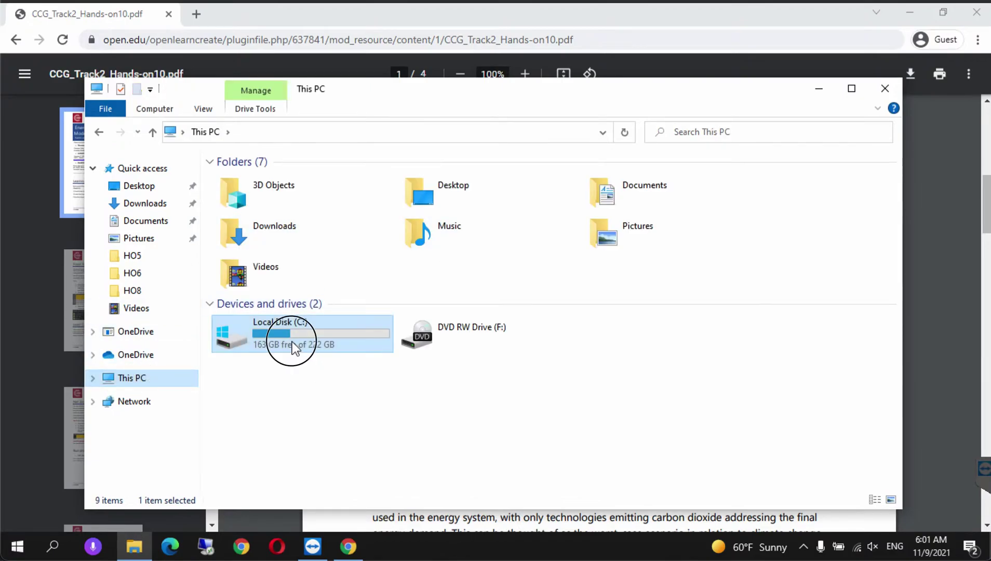
{"action": "double_click", "coordinate": [292, 342]}
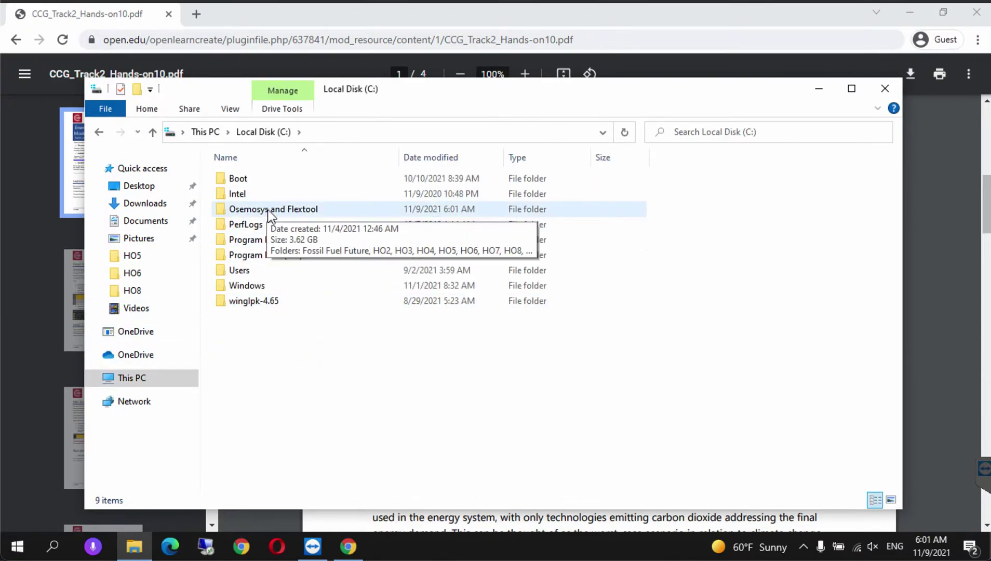
{"action": "double_click", "coordinate": [267, 208]}
{"action": "double_click", "coordinate": [280, 179]}
{"action": "right_click", "coordinate": [296, 250]}
{"action": "left_click", "coordinate": [344, 351]}
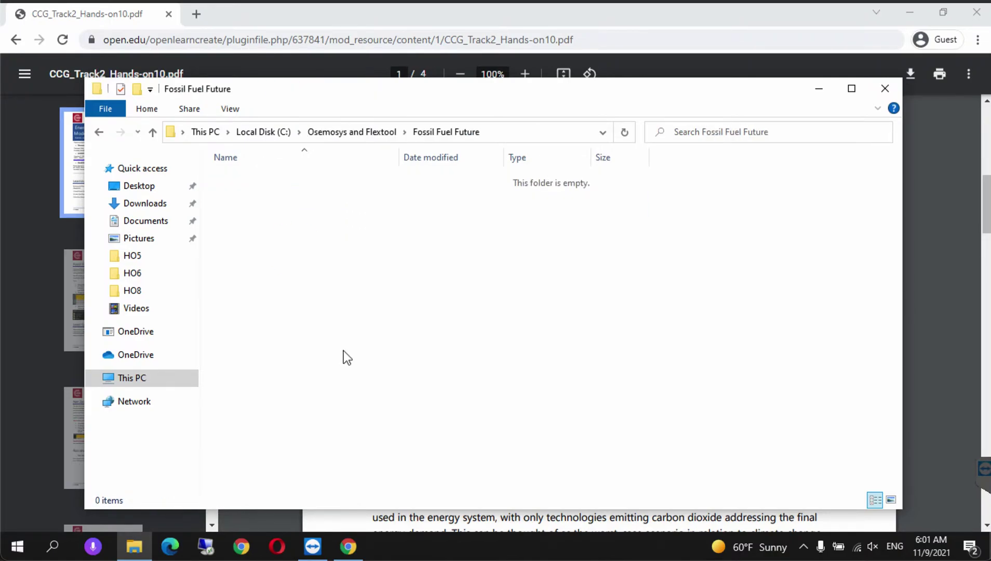
{"action": "left_click", "coordinate": [429, 347]}
{"action": "double_click", "coordinate": [351, 179]}
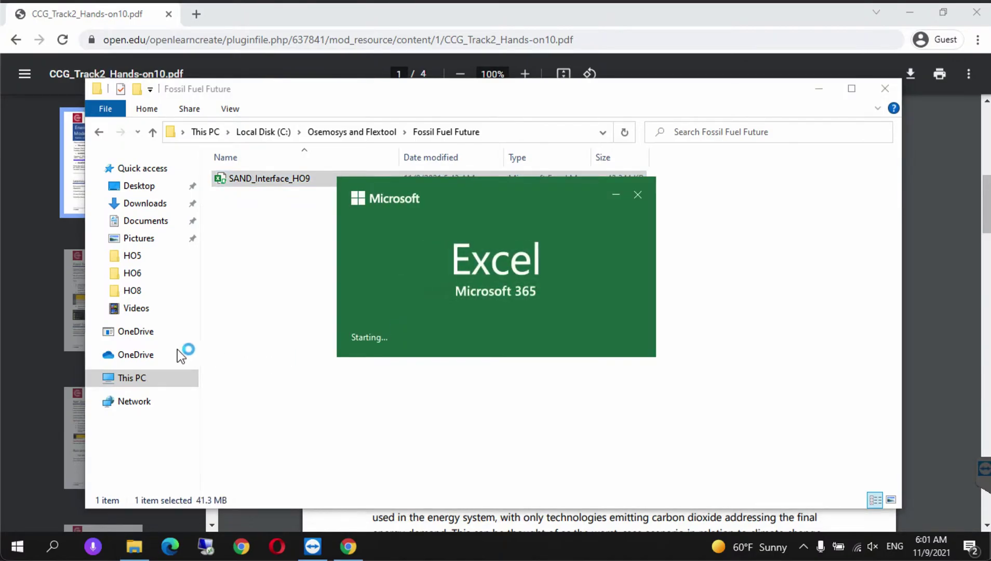
{"action": "left_click", "coordinate": [42, 355]}
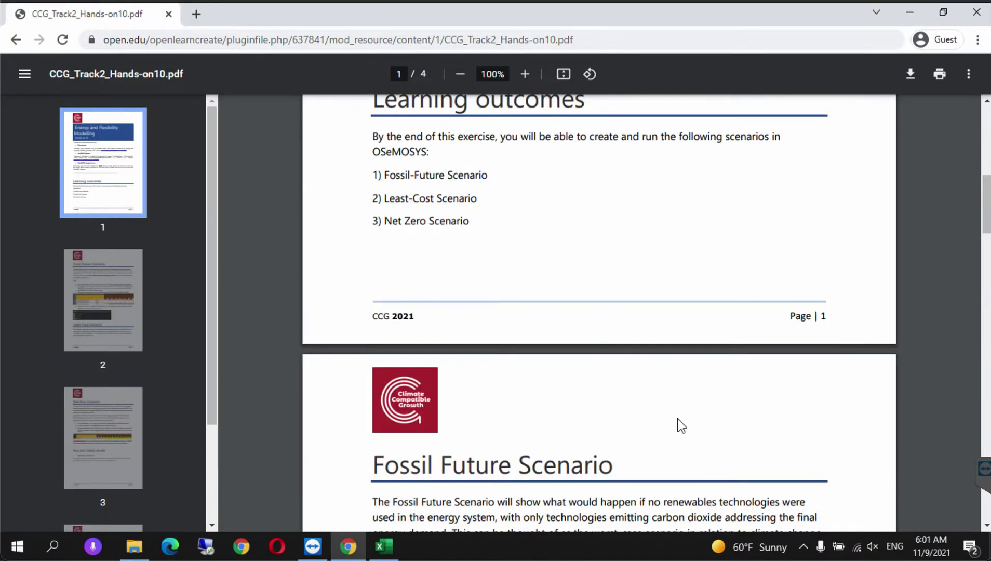
Scroll the PDF to step 4 of the Fossil Future steps, then switch to the Excel workbook.
{"action": "left_click", "coordinate": [987, 525]}
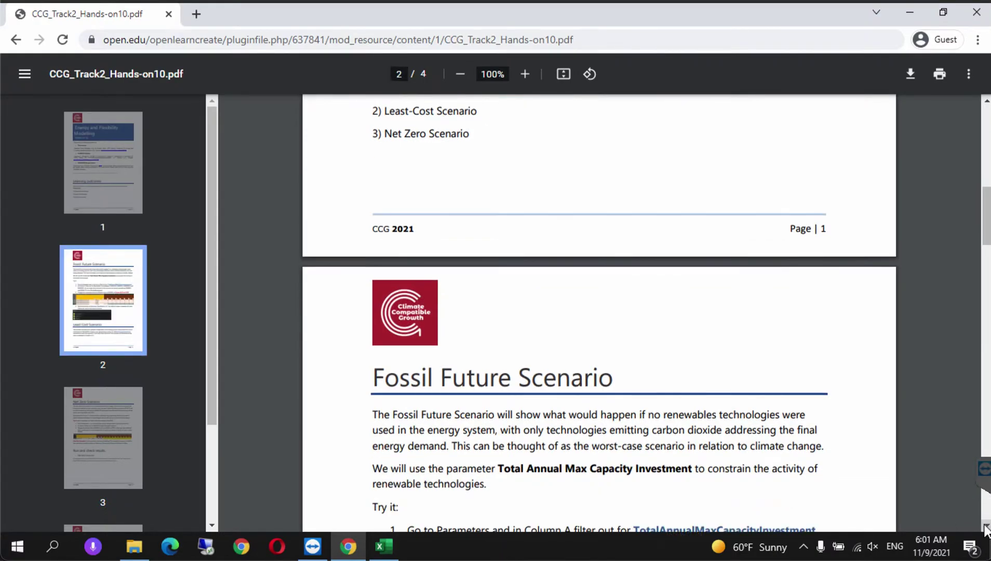
{"action": "scroll", "coordinate": [985, 529], "scroll_direction": "down", "scroll_amount": 5}
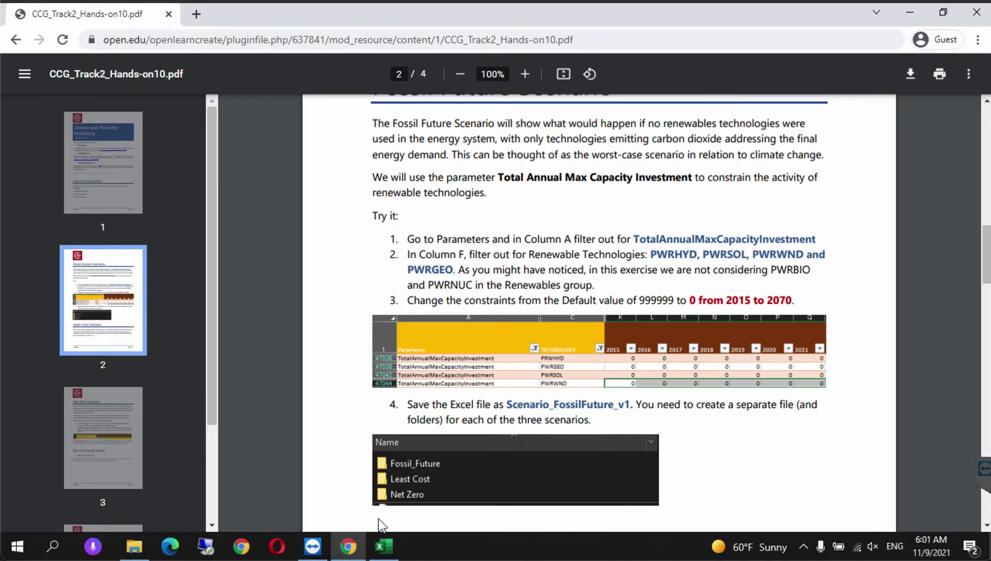
{"action": "left_click", "coordinate": [382, 547]}
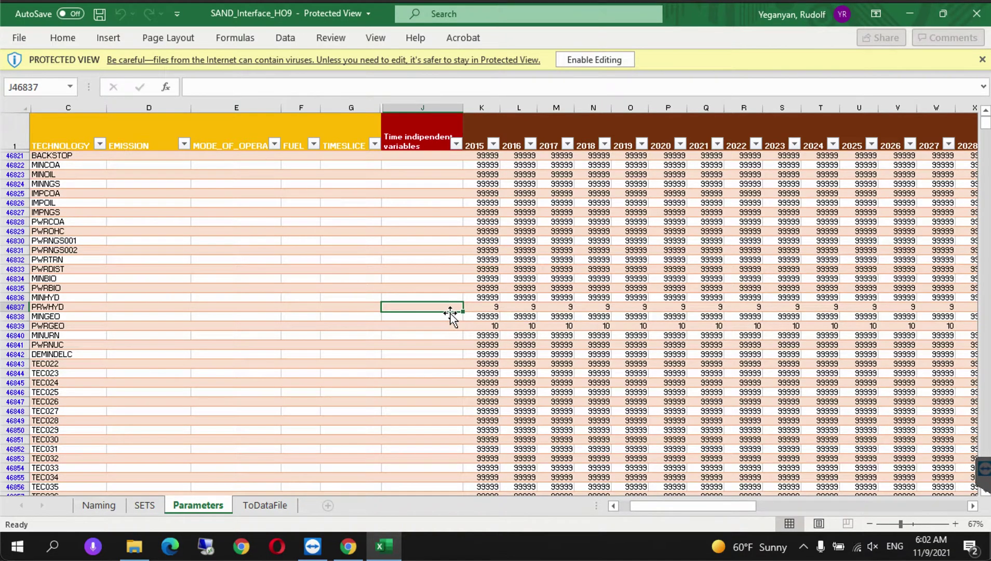
Enable editing and macro content in SAND_Interface_HO9, then scroll back to column A.
{"action": "left_click", "coordinate": [595, 60]}
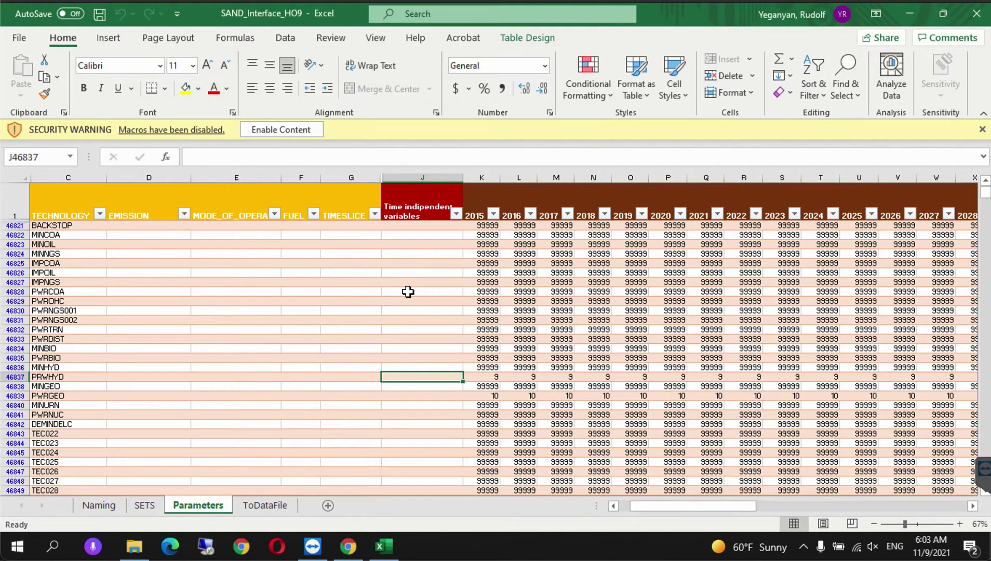
{"action": "left_click", "coordinate": [263, 130]}
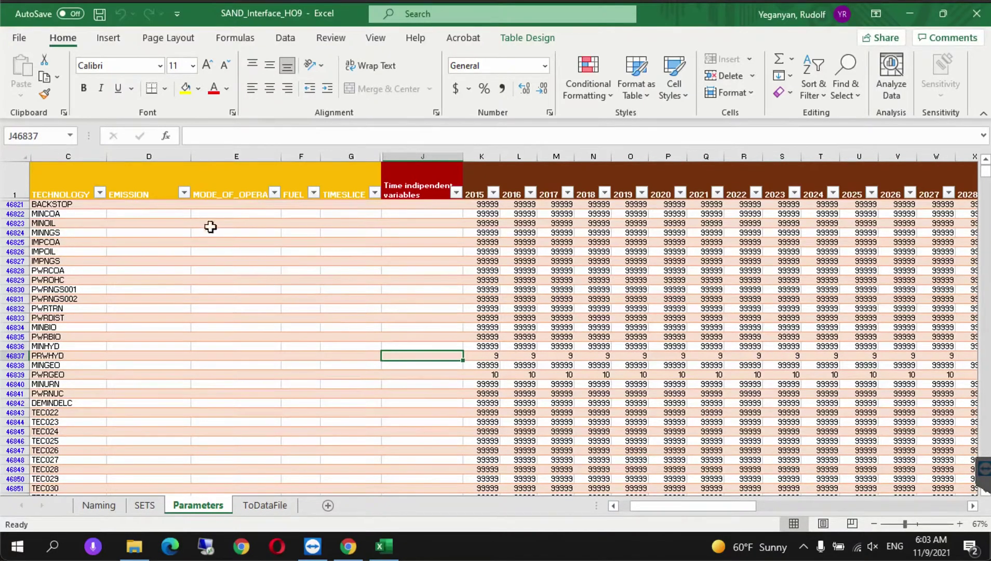
{"action": "left_click_drag", "start_coordinate": [703, 510], "coordinate": [641, 512]}
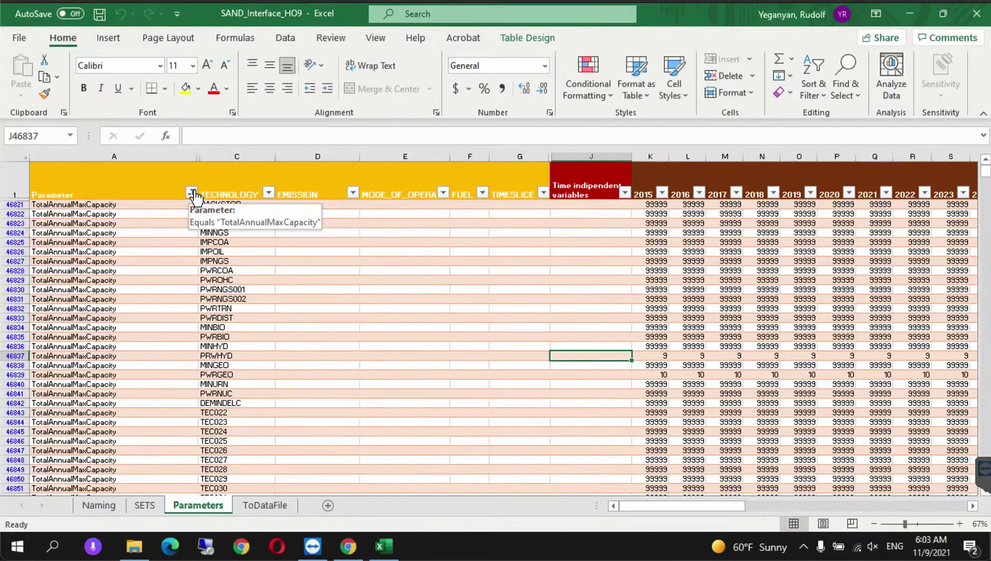
{"action": "left_click", "coordinate": [191, 194]}
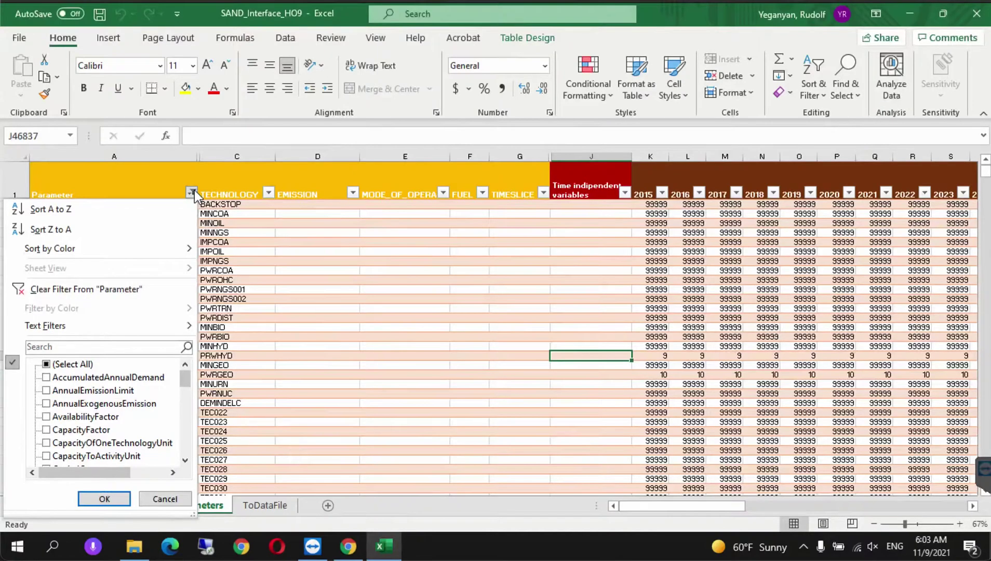
Filter the Parameter column to show only TotalAnnualMaxCapacityInvestment rows.
{"action": "left_click", "coordinate": [45, 364]}
{"action": "left_click", "coordinate": [46, 365]}
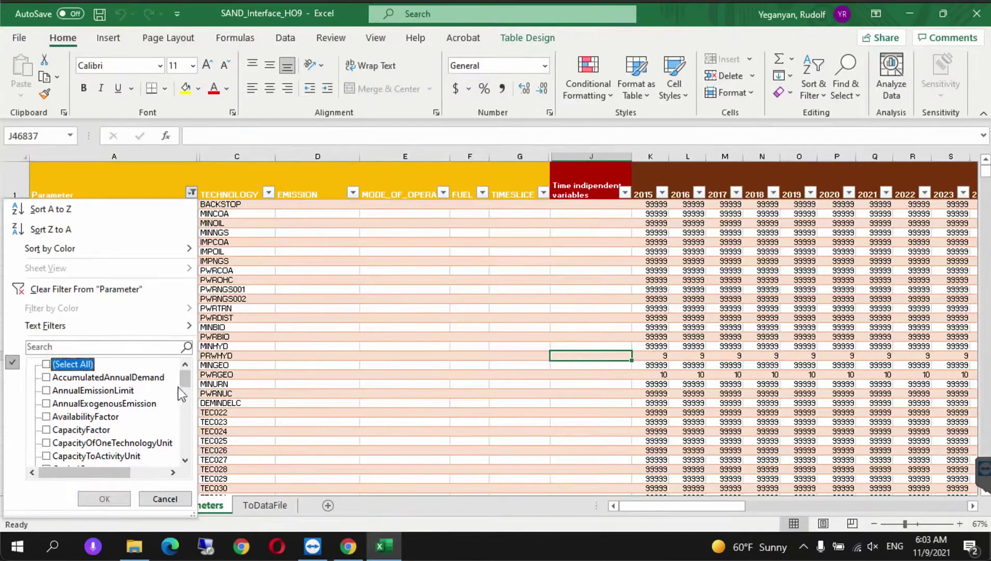
{"action": "left_click_drag", "start_coordinate": [188, 380], "coordinate": [186, 453]}
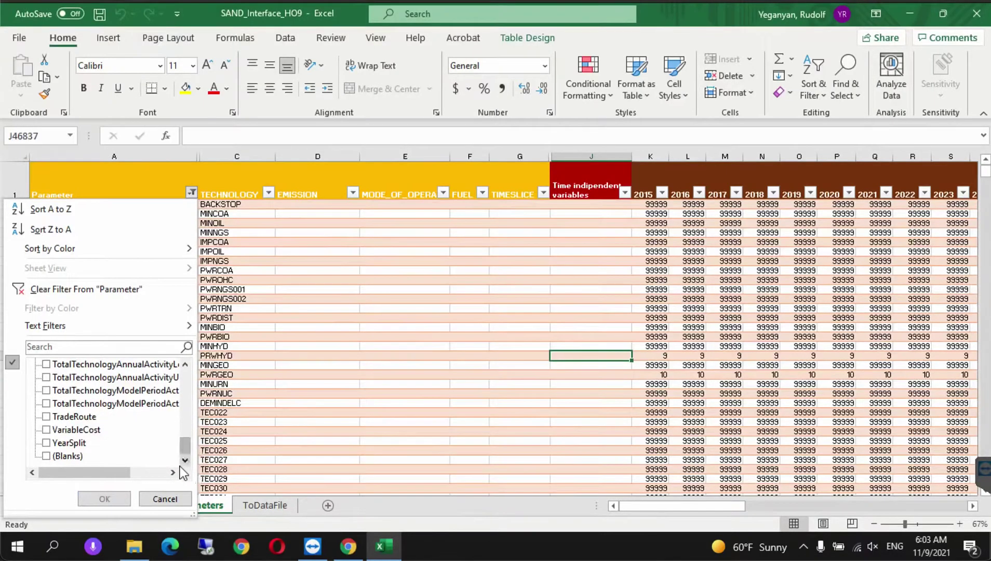
{"action": "left_click", "coordinate": [185, 365]}
{"action": "left_click", "coordinate": [184, 364]}
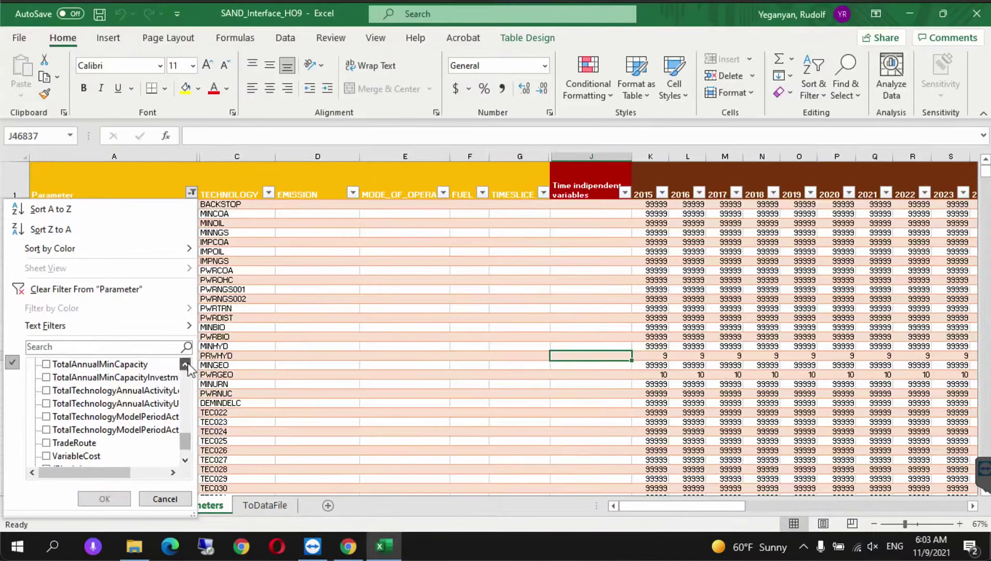
{"action": "left_click", "coordinate": [46, 377]}
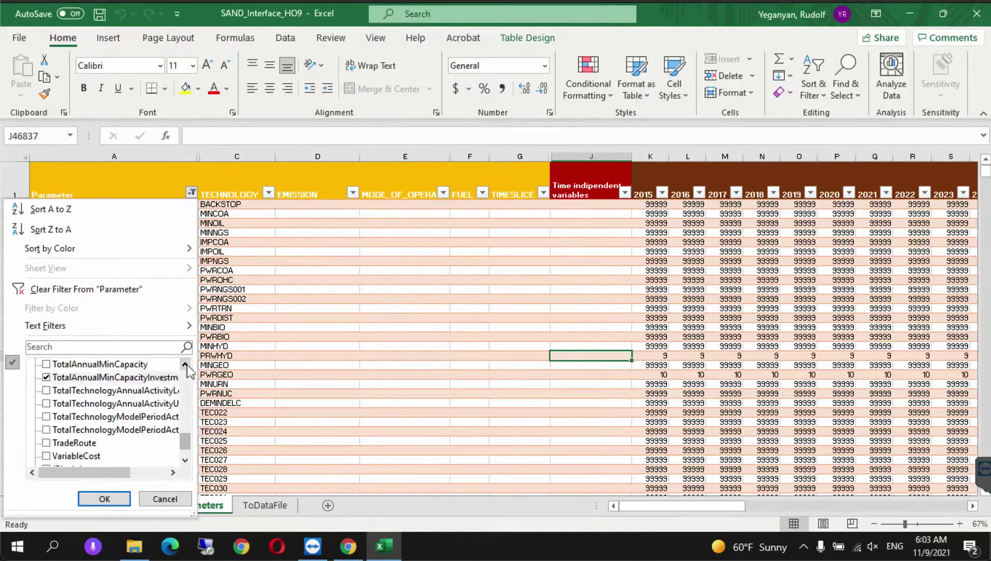
{"action": "left_click", "coordinate": [185, 365]}
{"action": "left_click", "coordinate": [185, 365]}
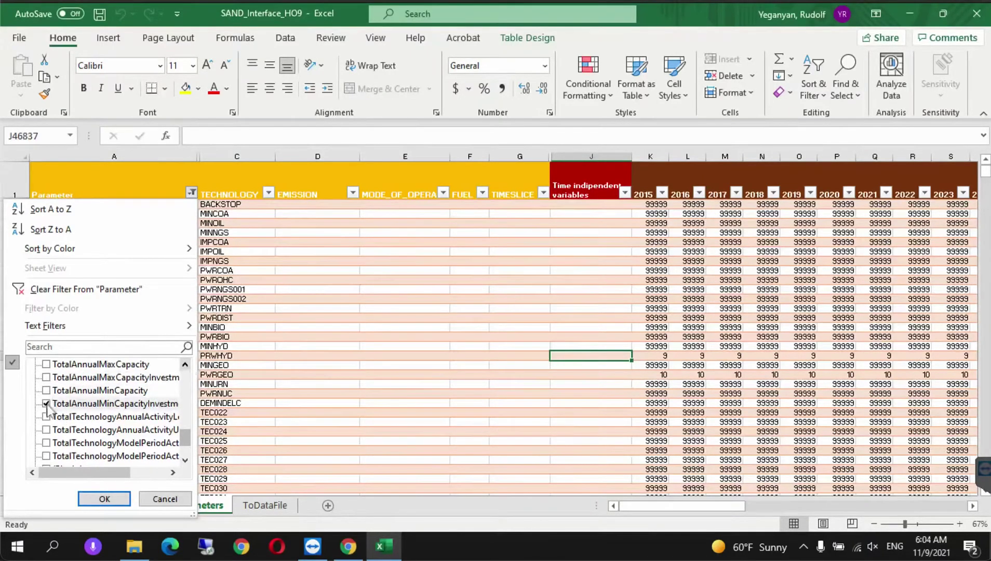
{"action": "left_click", "coordinate": [46, 377]}
{"action": "left_click", "coordinate": [46, 403]}
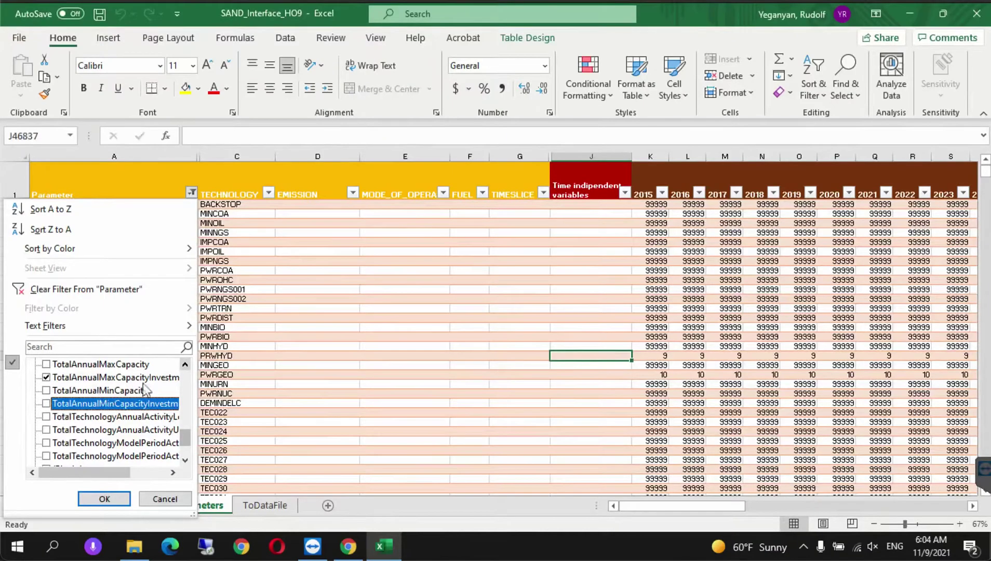
{"action": "left_click", "coordinate": [106, 499]}
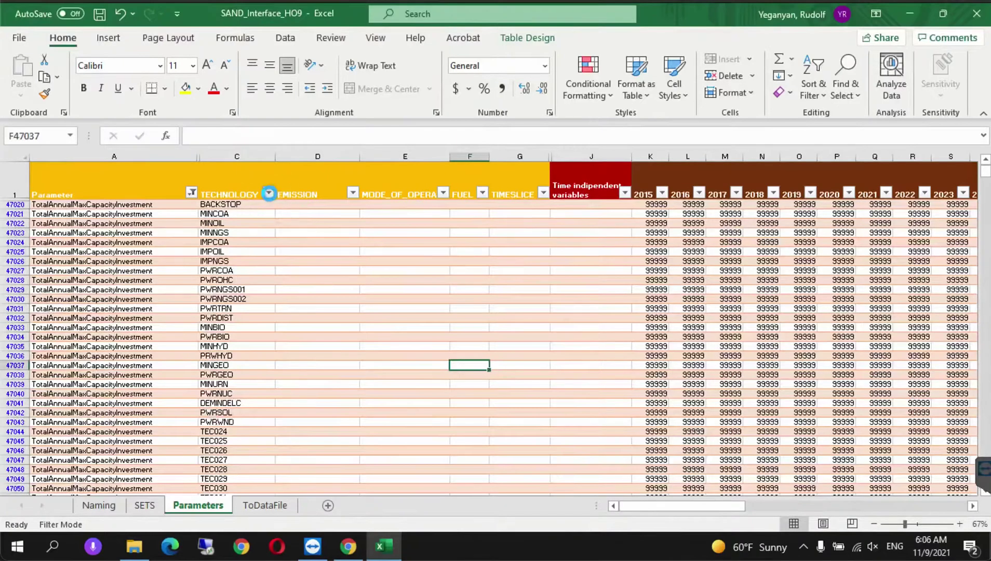
{"action": "left_click", "coordinate": [268, 192]}
Limit the TECHNOLOGY filter to PWRHYD, PWRGEO, PWRSOL and PWRWND.
{"action": "left_click", "coordinate": [124, 365]}
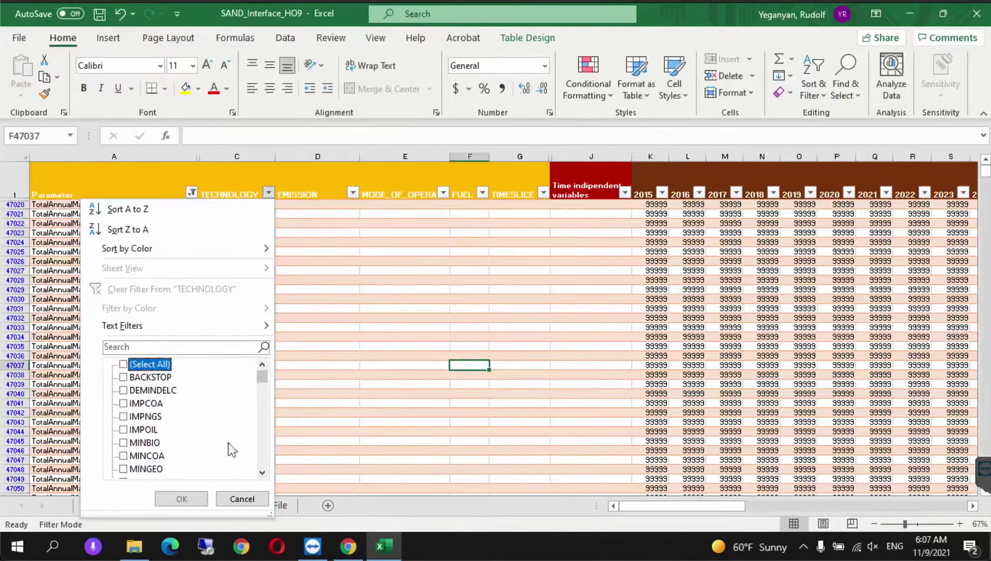
{"action": "left_click", "coordinate": [261, 472]}
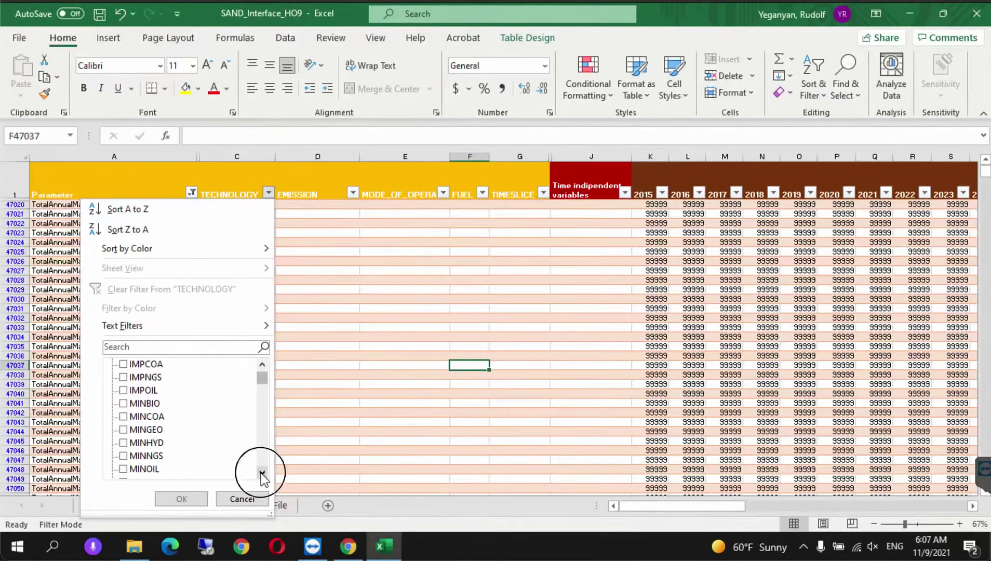
{"action": "left_click", "coordinate": [261, 473]}
{"action": "left_click", "coordinate": [261, 472]}
{"action": "left_click", "coordinate": [261, 472]}
{"action": "left_click", "coordinate": [129, 418]}
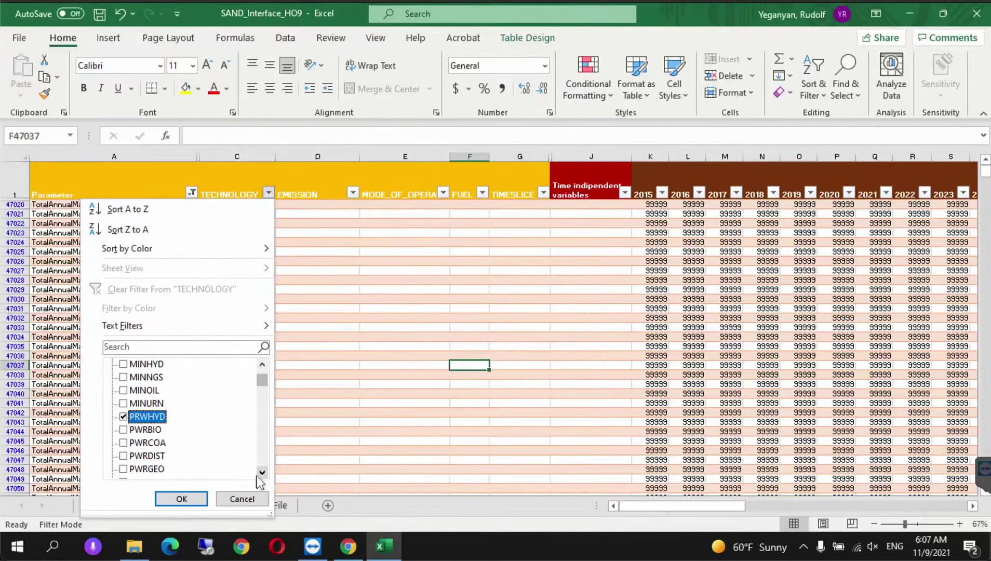
{"action": "left_click", "coordinate": [260, 472]}
{"action": "left_click", "coordinate": [261, 472]}
{"action": "left_click", "coordinate": [123, 442]}
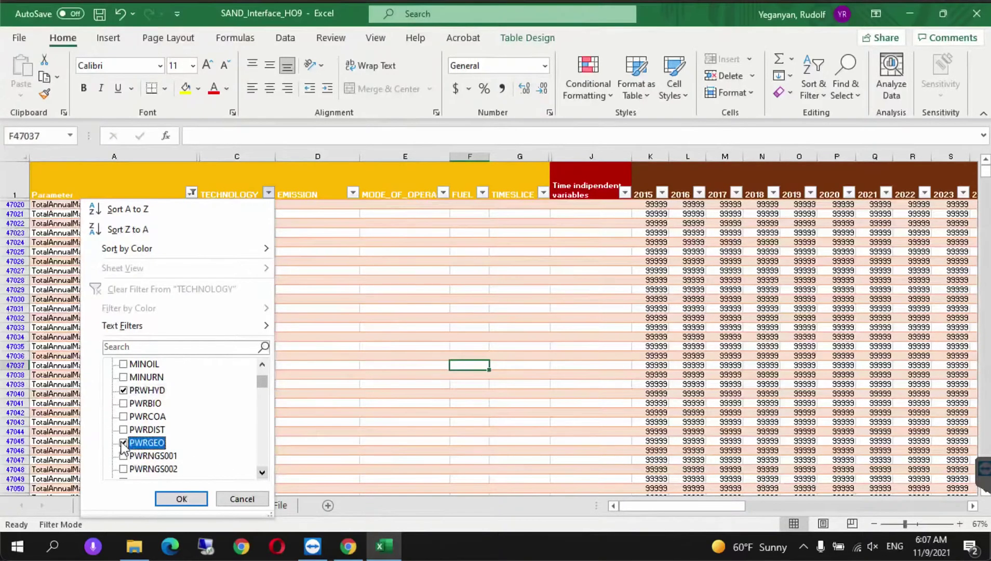
{"action": "left_click", "coordinate": [262, 473]}
{"action": "left_click", "coordinate": [262, 473]}
{"action": "left_click", "coordinate": [261, 473]}
{"action": "left_click", "coordinate": [262, 473]}
{"action": "left_click", "coordinate": [262, 472]}
{"action": "left_click", "coordinate": [123, 443]}
{"action": "left_click", "coordinate": [123, 469]}
{"action": "left_click", "coordinate": [179, 498]}
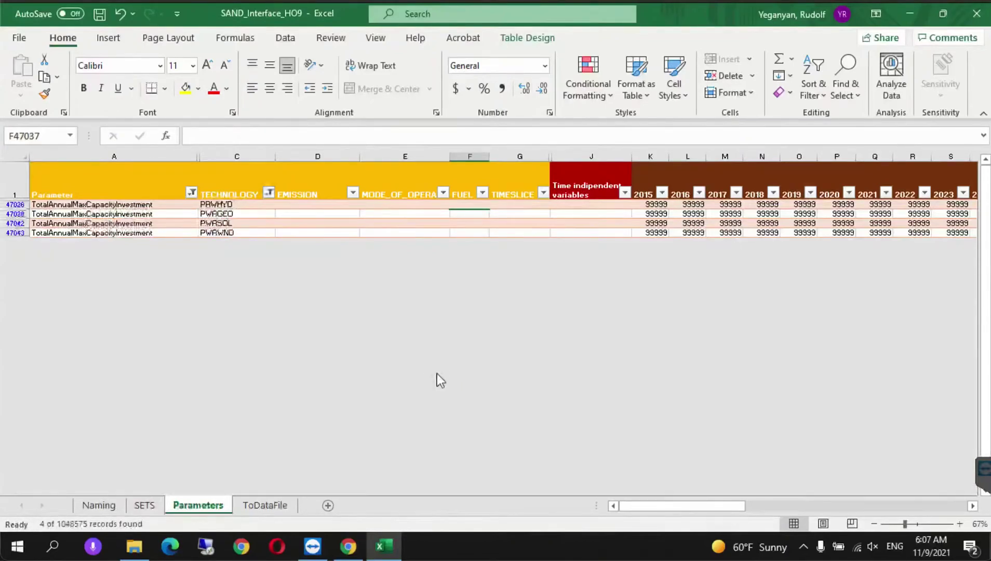
Enter 0 as PWRHYD's 2015 value and fill it down the four filtered rows.
{"action": "left_click", "coordinate": [651, 206]}
{"action": "type", "text": "0"}
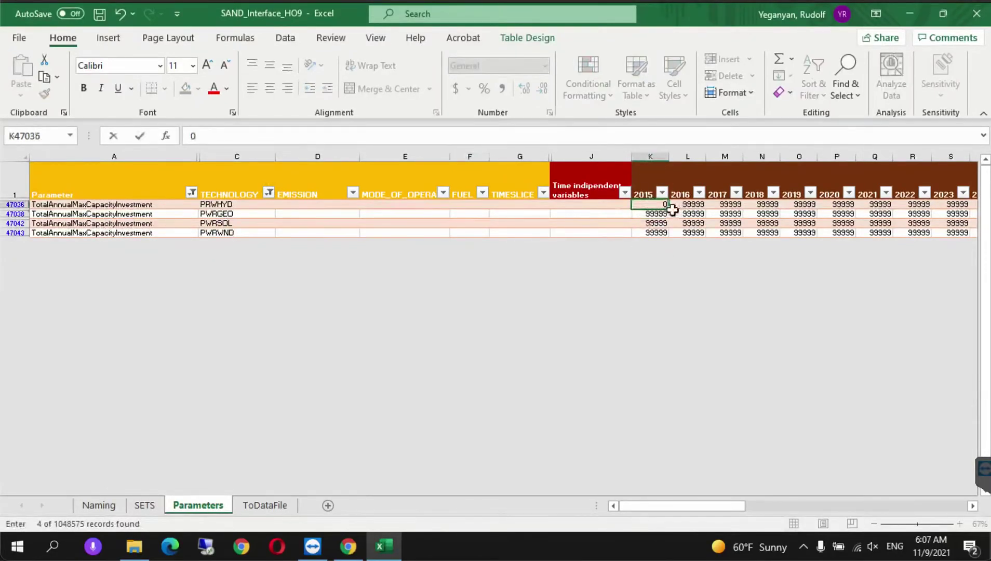
{"action": "left_click_drag", "start_coordinate": [672, 210], "coordinate": [664, 237]}
{"action": "key", "text": "ctrl+c"}
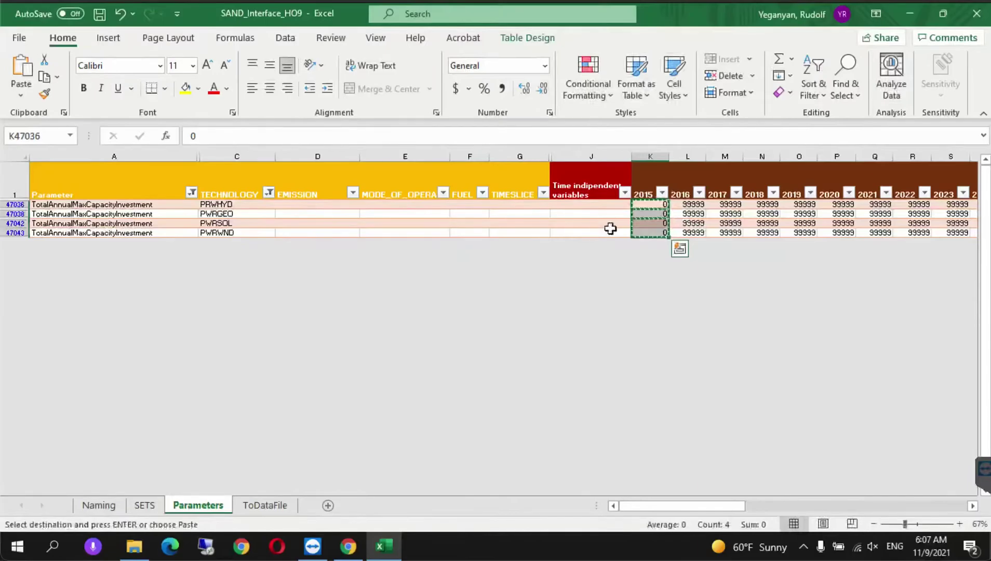
{"action": "key", "text": "ctrl+shift+Right"}
{"action": "key", "text": "ctrl+v"}
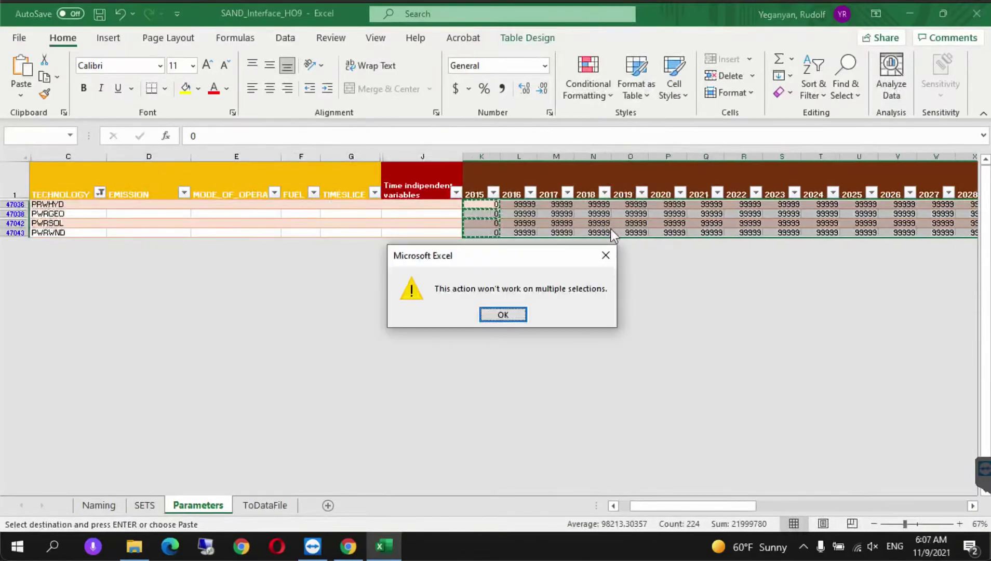
{"action": "left_click", "coordinate": [503, 315]}
{"action": "left_click", "coordinate": [437, 232]}
Replace 99999 with 0 across the PWRHYD and PWRGEO rows through 2070.
{"action": "left_click", "coordinate": [473, 204]}
{"action": "key", "text": "ctrl+c"}
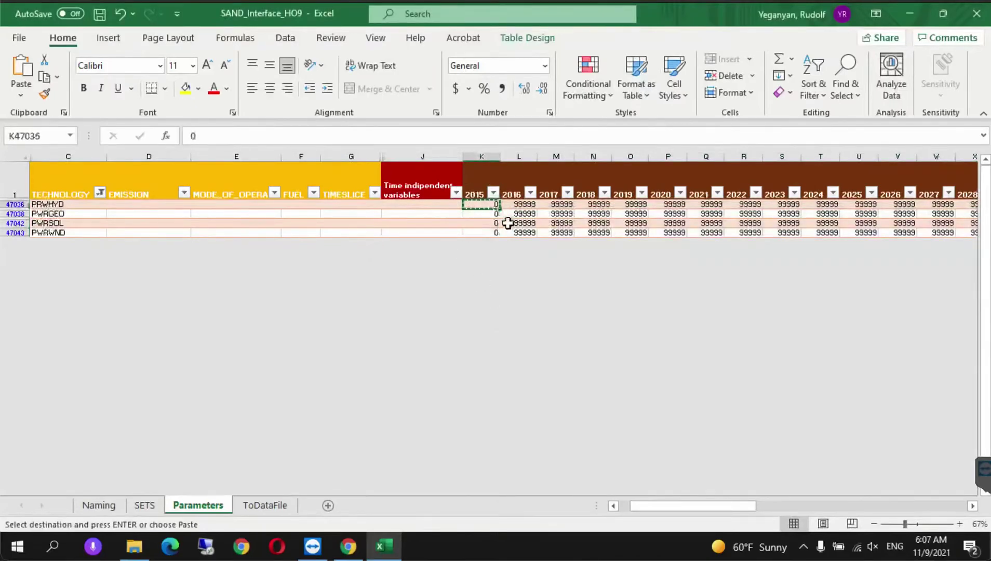
{"action": "key", "text": "ctrl+shift+Right"}
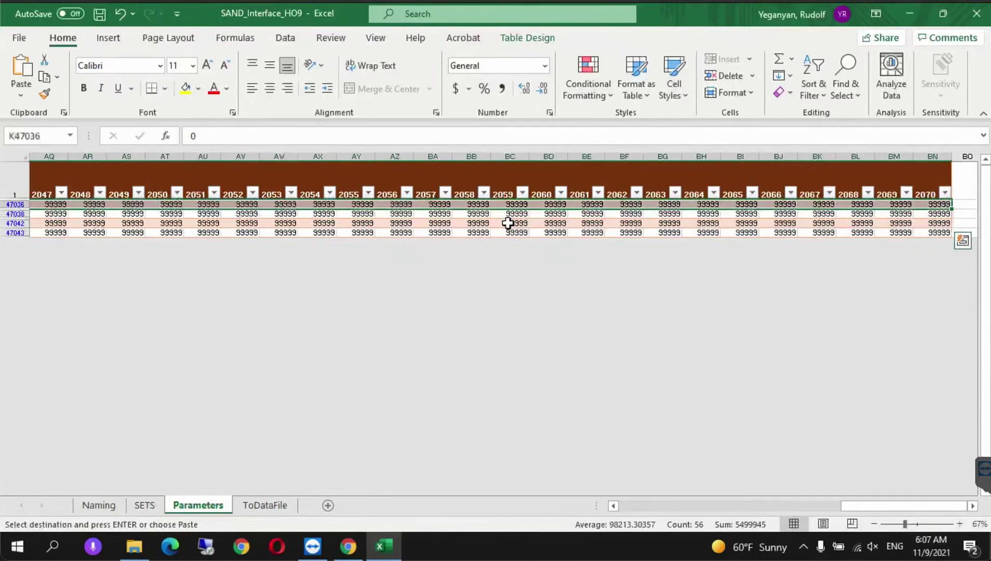
{"action": "key", "text": "ctrl+v"}
{"action": "key", "text": "ctrl+c"}
{"action": "key", "text": "Down"}
{"action": "key", "text": "ctrl+shift+Right"}
{"action": "key", "text": "ctrl+v"}
Replace 99999 with 0 across the PWRSOL and PWRWND rows through 2070.
{"action": "key", "text": "Down"}
{"action": "key", "text": "ctrl+shift+Right"}
{"action": "key", "text": "ctrl+v"}
{"action": "key", "text": "Down"}
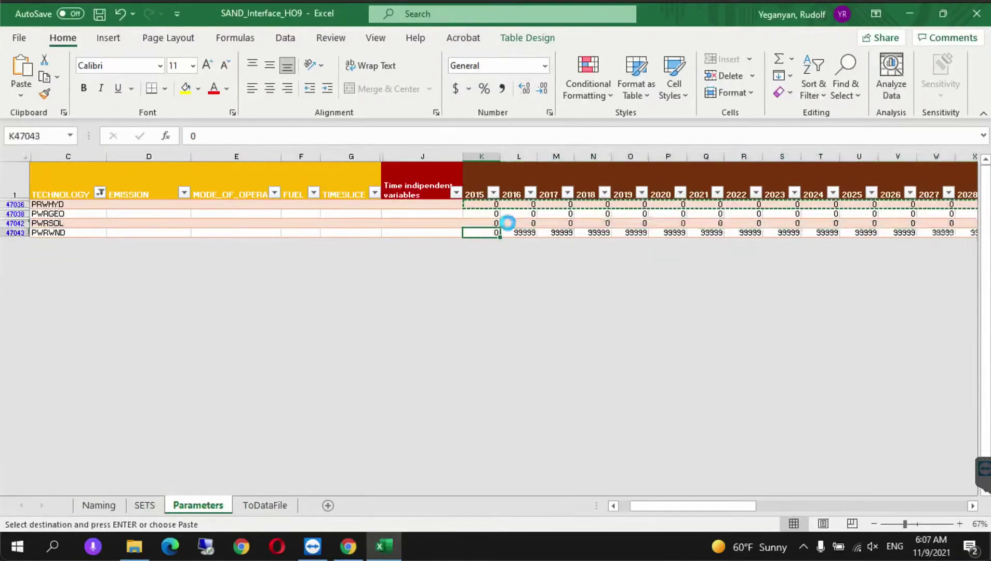
{"action": "key", "text": "ctrl+shift+Right"}
{"action": "key", "text": "ctrl+v"}
{"action": "left_click", "coordinate": [366, 221]}
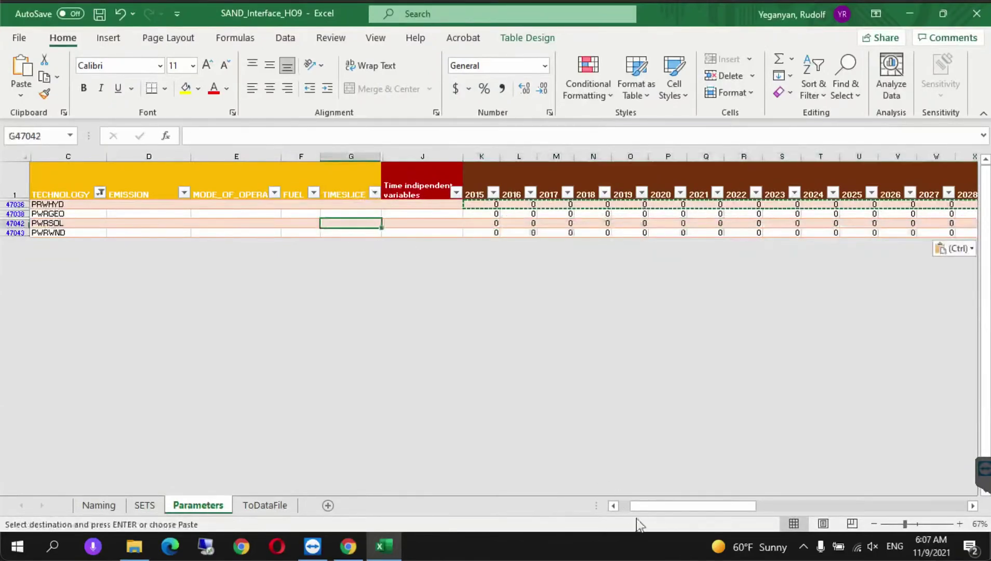
{"action": "left_click_drag", "start_coordinate": [640, 507], "coordinate": [608, 515]}
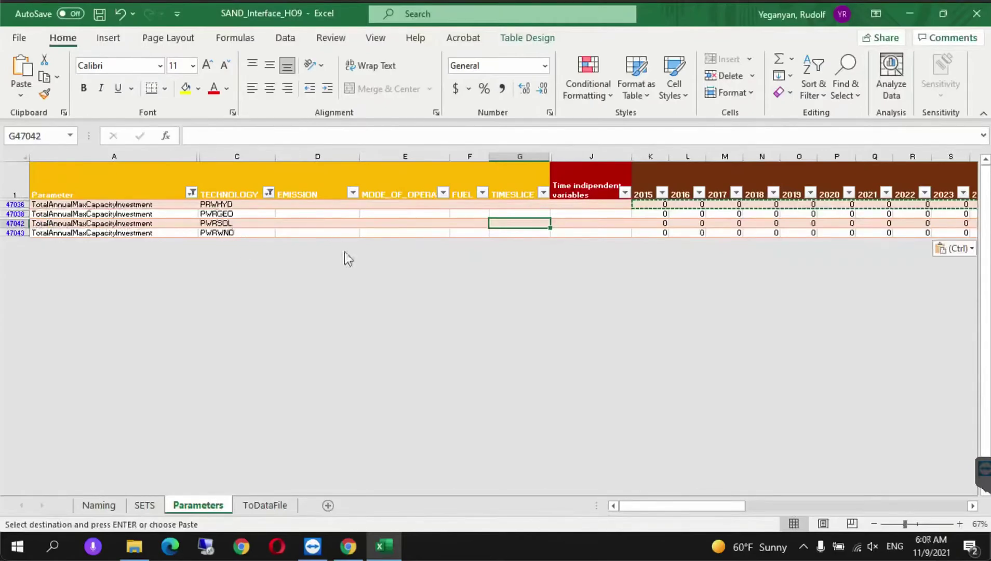
Save the workbook, check the PWRGEO, PWRSOL and PWRWND entries, and close Excel.
{"action": "key", "text": "ctrl+s"}
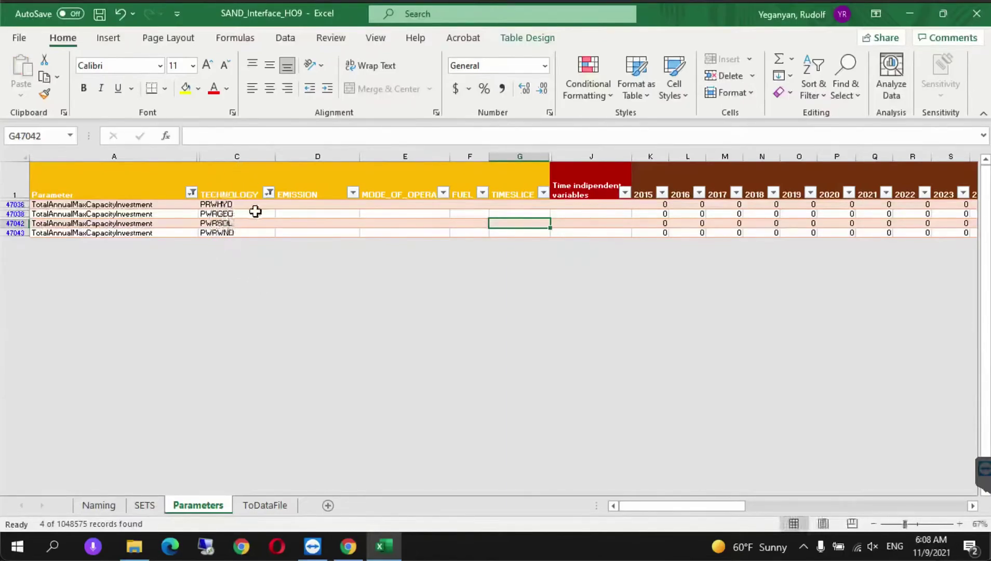
{"action": "left_click", "coordinate": [208, 211]}
{"action": "left_click", "coordinate": [236, 223]}
{"action": "left_click", "coordinate": [238, 233]}
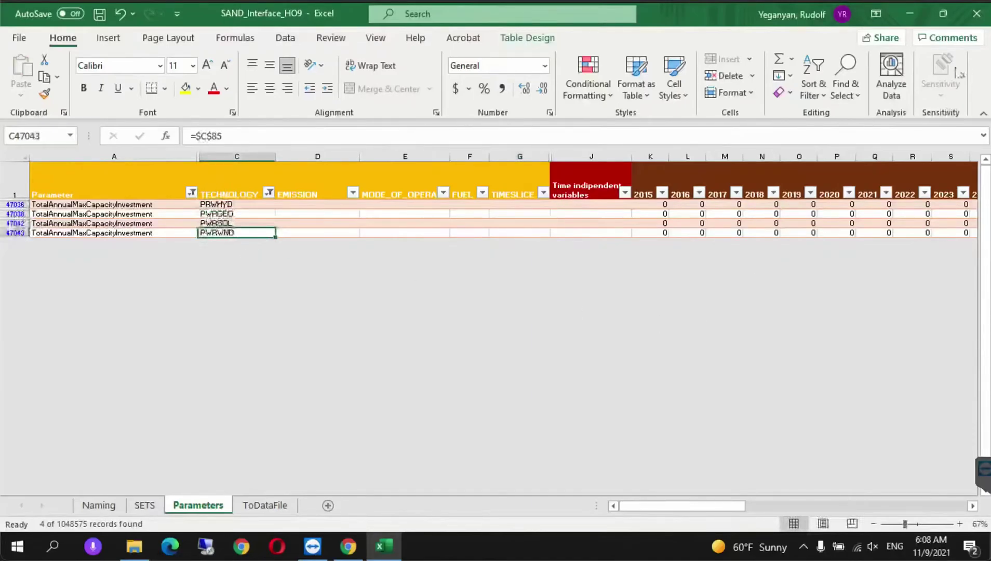
{"action": "left_click", "coordinate": [976, 15]}
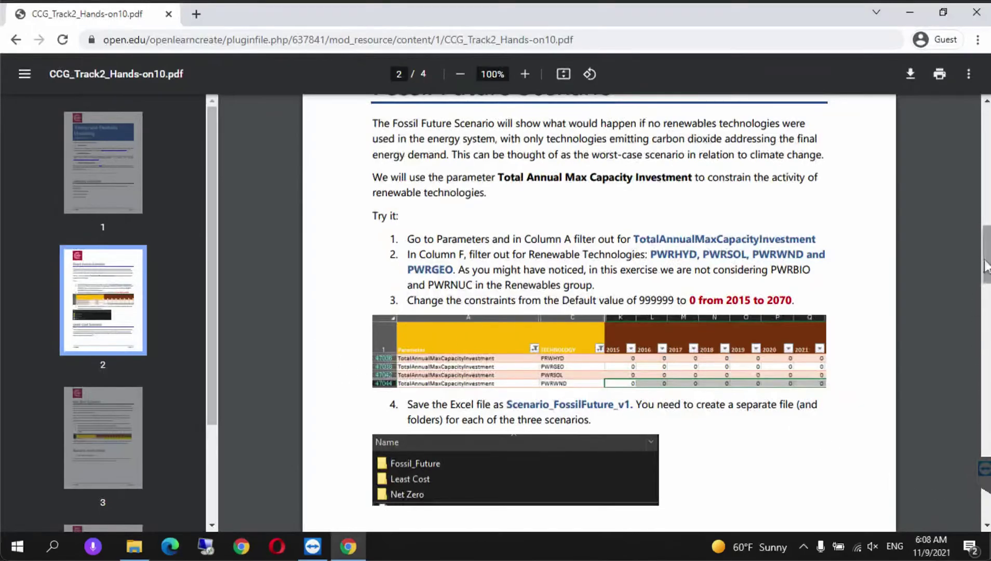
Scroll the guide to the page 3 Net Zero Scenario section, then bring up the scenario folder.
{"action": "left_click", "coordinate": [984, 262]}
{"action": "left_click_drag", "start_coordinate": [984, 262], "coordinate": [984, 304]}
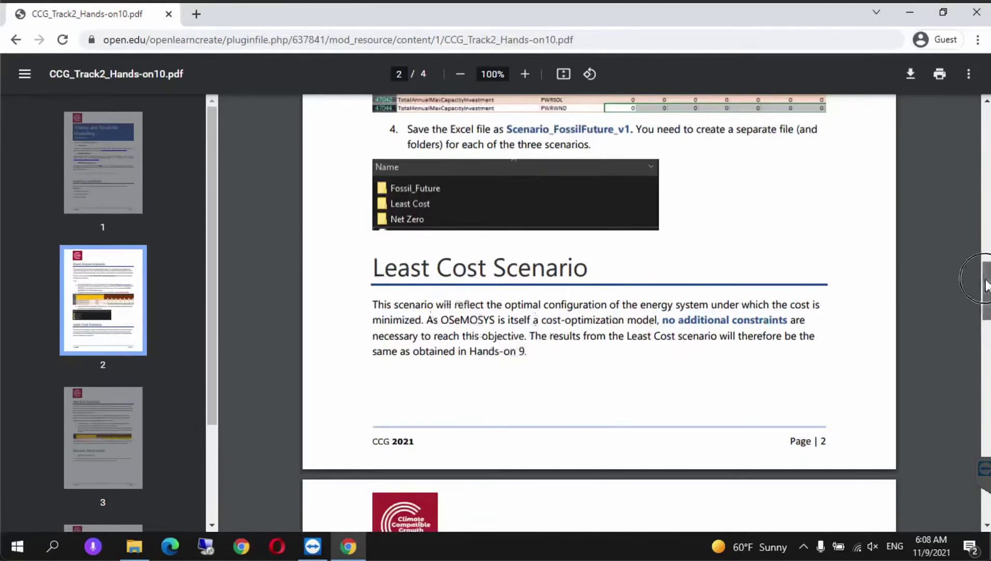
{"action": "left_click_drag", "start_coordinate": [985, 282], "coordinate": [986, 342]}
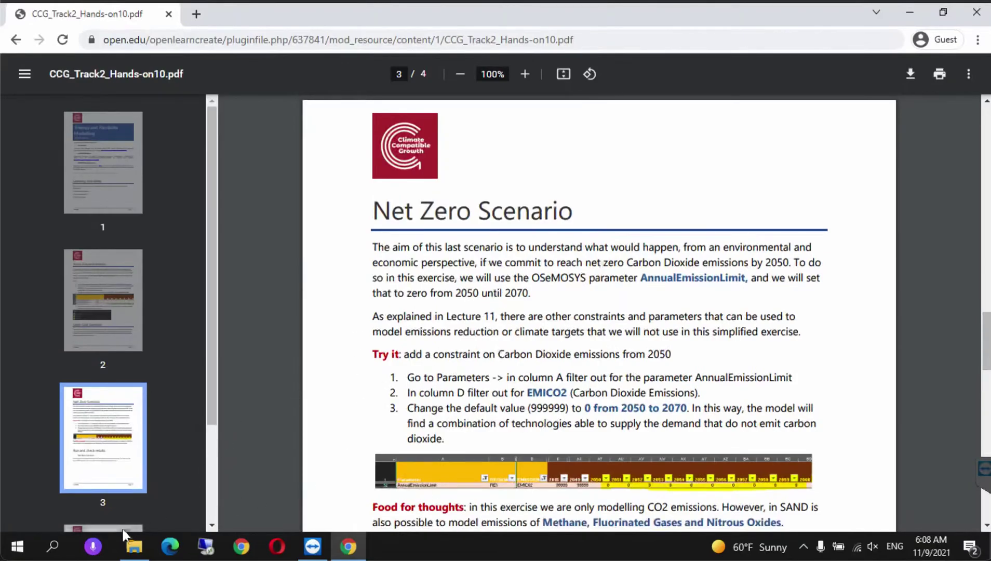
{"action": "left_click", "coordinate": [134, 547]}
Copy the SAND_Interface_HO9 workbook from the HO9 folder.
{"action": "left_click", "coordinate": [567, 328]}
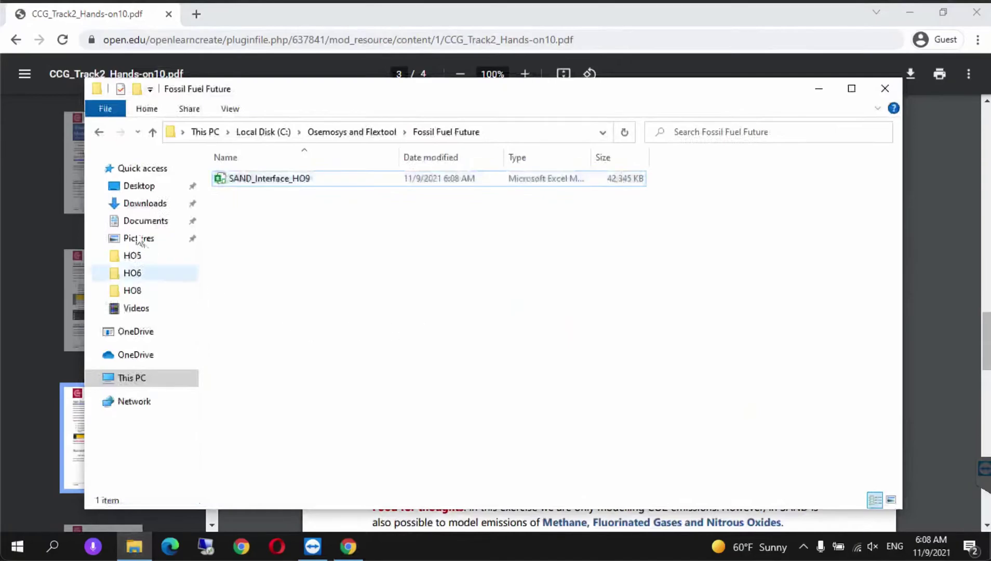
{"action": "left_click", "coordinate": [370, 134]}
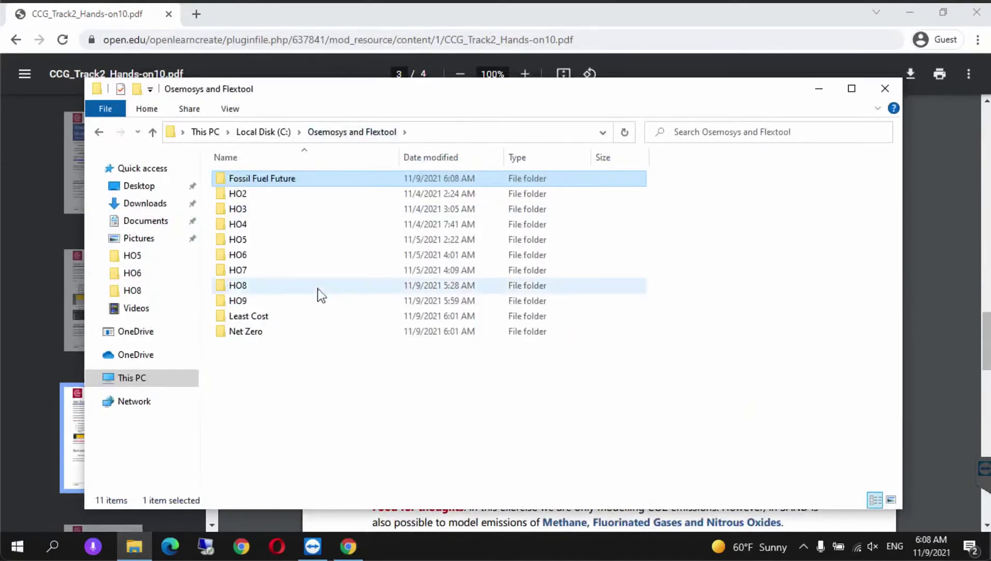
{"action": "double_click", "coordinate": [253, 301]}
{"action": "right_click", "coordinate": [303, 181]}
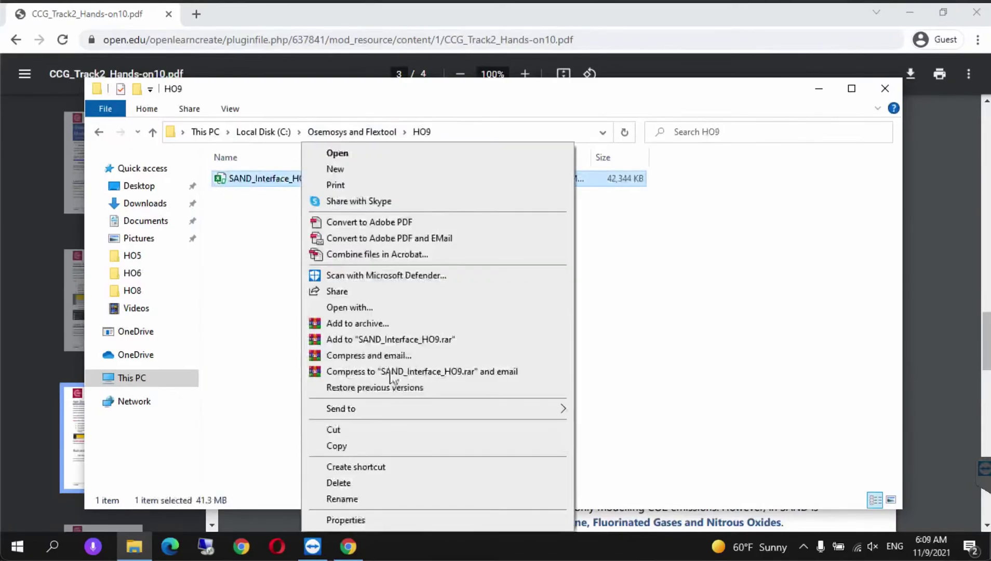
{"action": "left_click", "coordinate": [372, 442]}
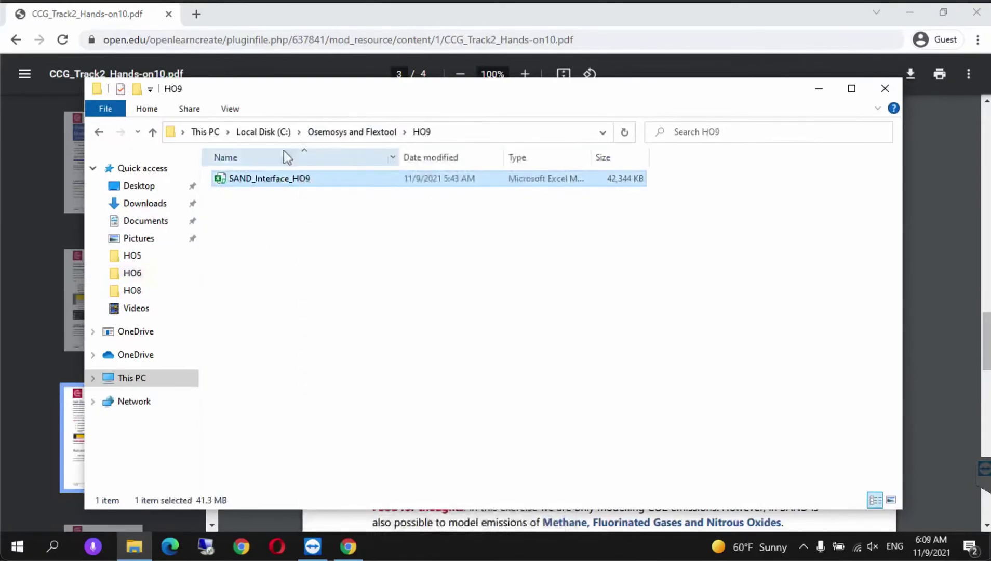
Paste the SAND_Interface_HO9 copy into the Net Zero folder and open it in Excel.
{"action": "left_click", "coordinate": [333, 133]}
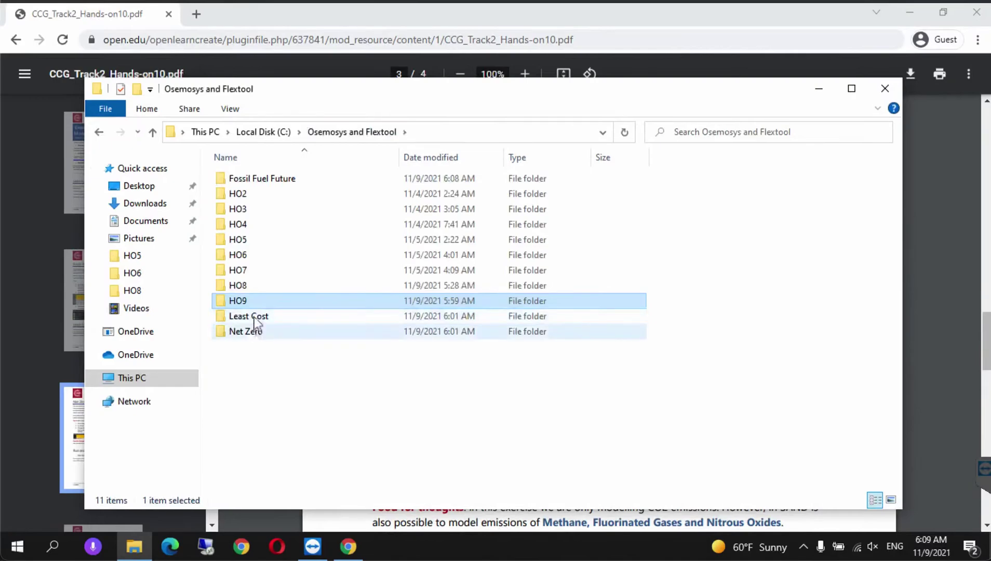
{"action": "left_click", "coordinate": [260, 332]}
{"action": "double_click", "coordinate": [260, 333]}
{"action": "right_click", "coordinate": [263, 292]}
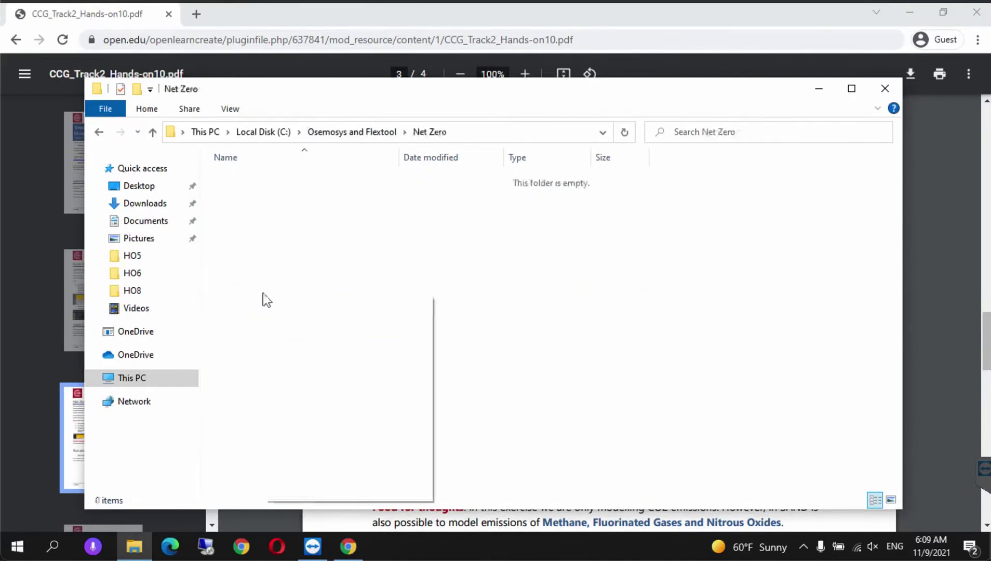
{"action": "left_click", "coordinate": [300, 396]}
{"action": "left_click", "coordinate": [298, 309]}
{"action": "double_click", "coordinate": [272, 182]}
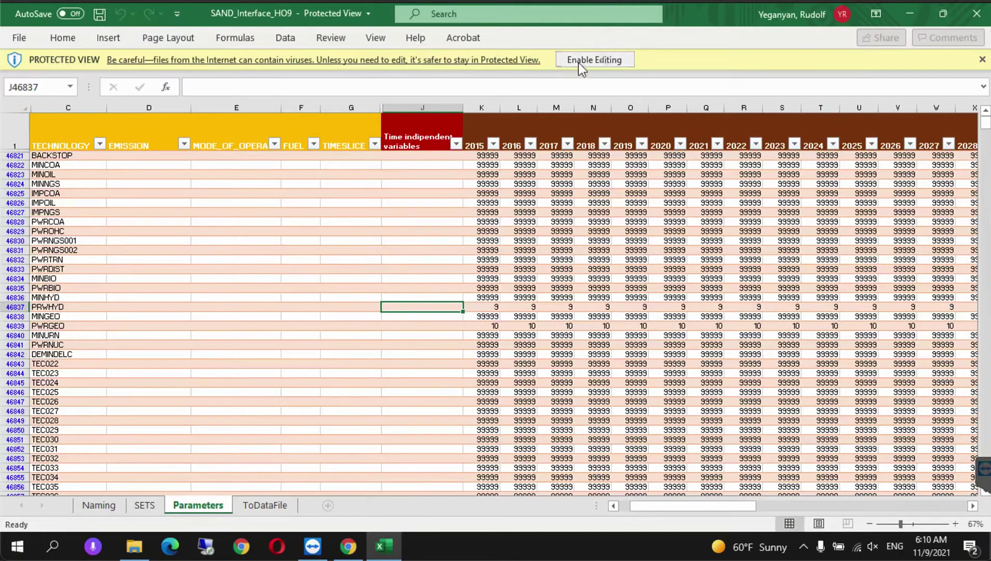
Enable editing and macro content for the Net Zero copy of SAND_Interface_HO9.
{"action": "left_click", "coordinate": [579, 63]}
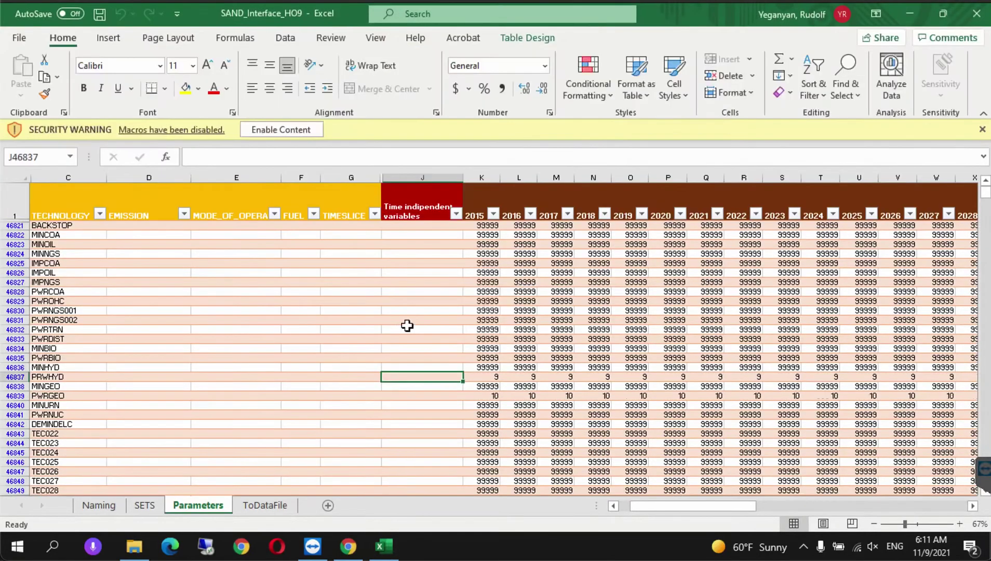
{"action": "left_click", "coordinate": [254, 134]}
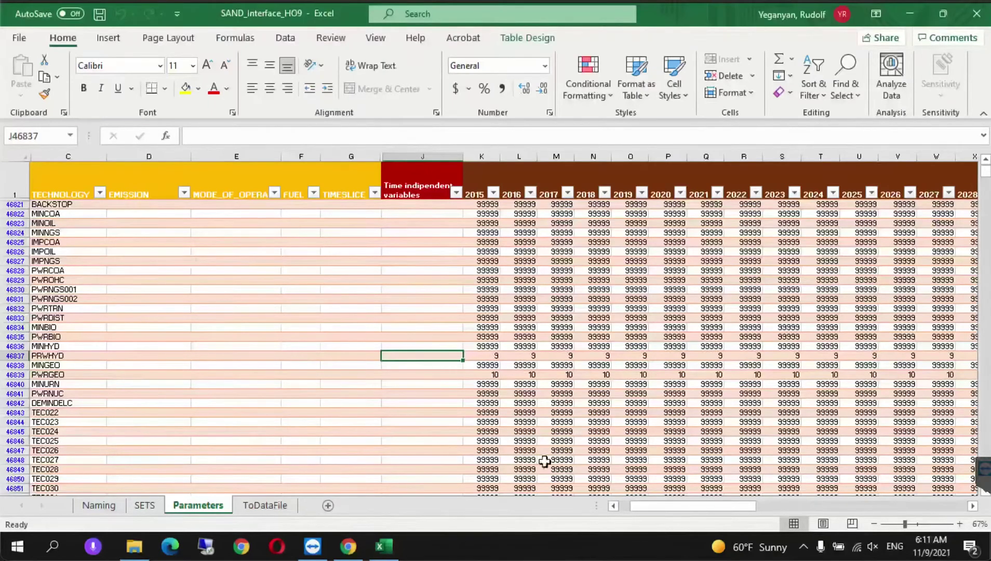
Filter the Parameter column to show only AnnualEmissionLimit.
{"action": "left_click_drag", "start_coordinate": [633, 510], "coordinate": [624, 510]}
{"action": "left_click", "coordinate": [190, 198]}
{"action": "left_click", "coordinate": [192, 192]}
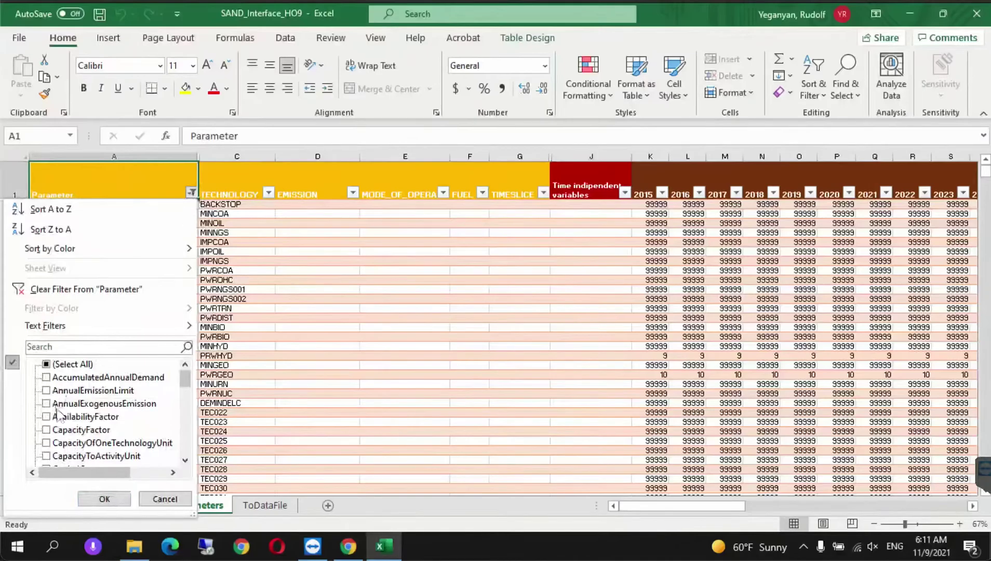
{"action": "left_click", "coordinate": [46, 391]}
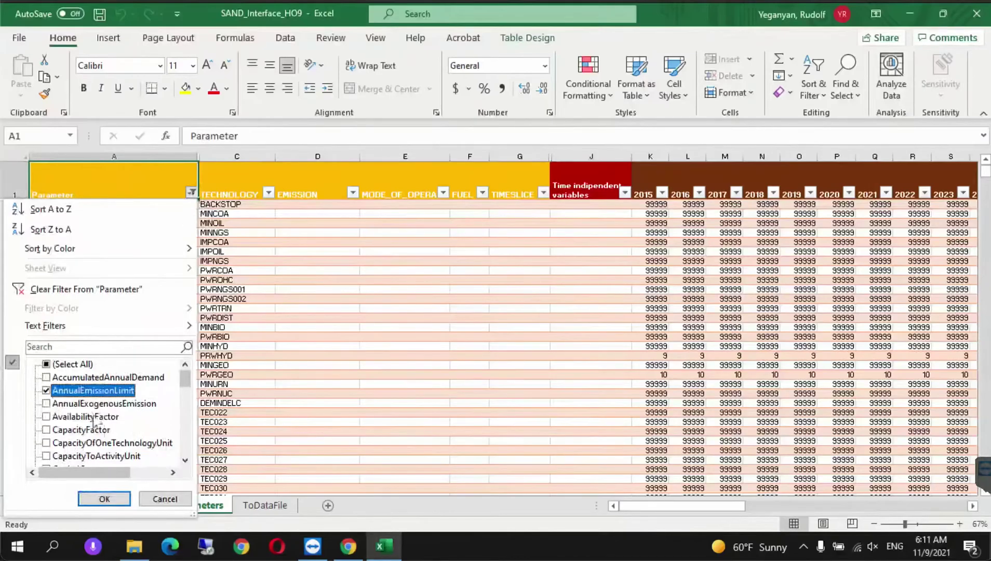
{"action": "left_click", "coordinate": [46, 365]}
{"action": "left_click", "coordinate": [46, 365]}
{"action": "left_click", "coordinate": [46, 391]}
{"action": "left_click", "coordinate": [104, 500]}
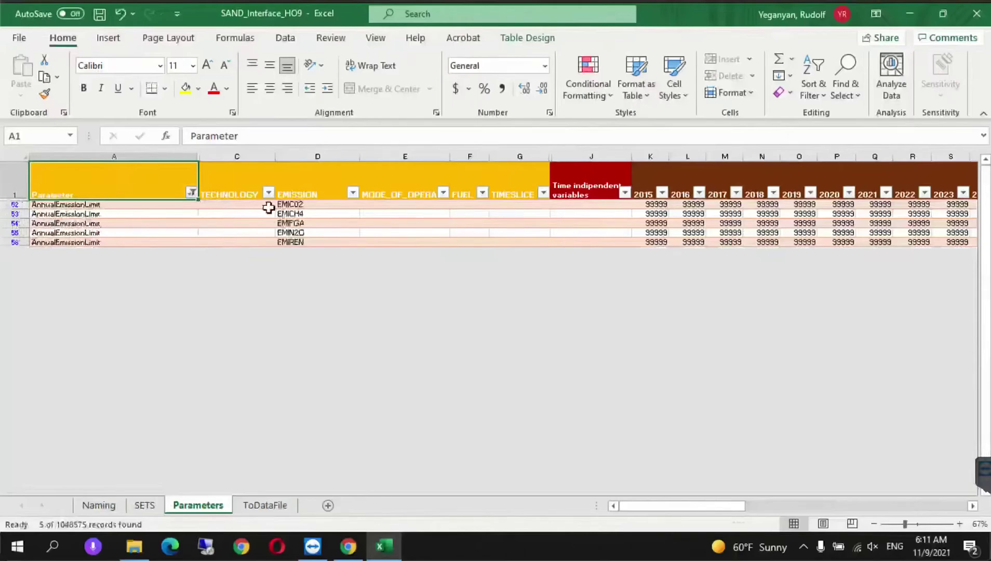
Filter the EMISSION column to show only EMICO2.
{"action": "left_click", "coordinate": [354, 193]}
{"action": "left_click", "coordinate": [207, 364]}
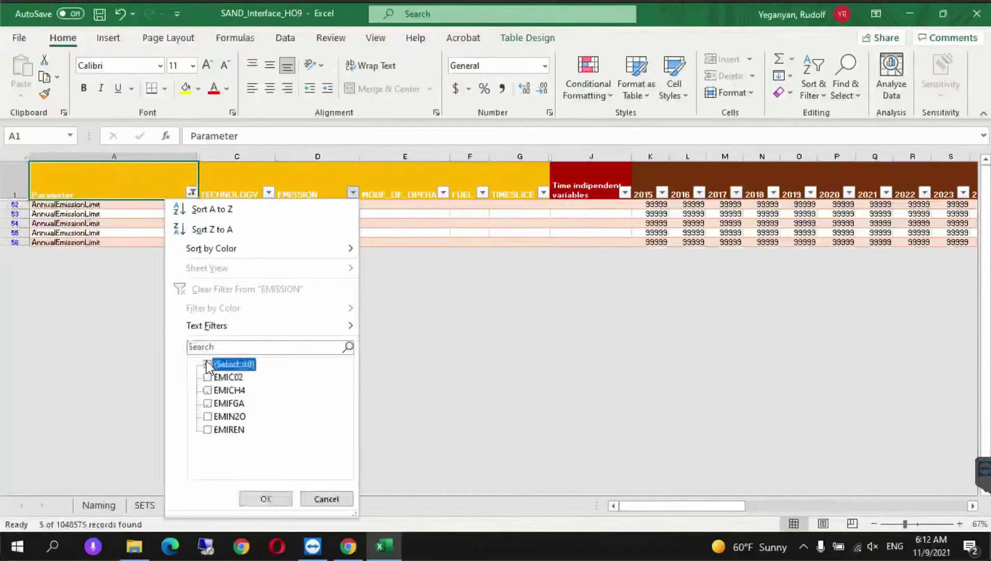
{"action": "left_click", "coordinate": [207, 377]}
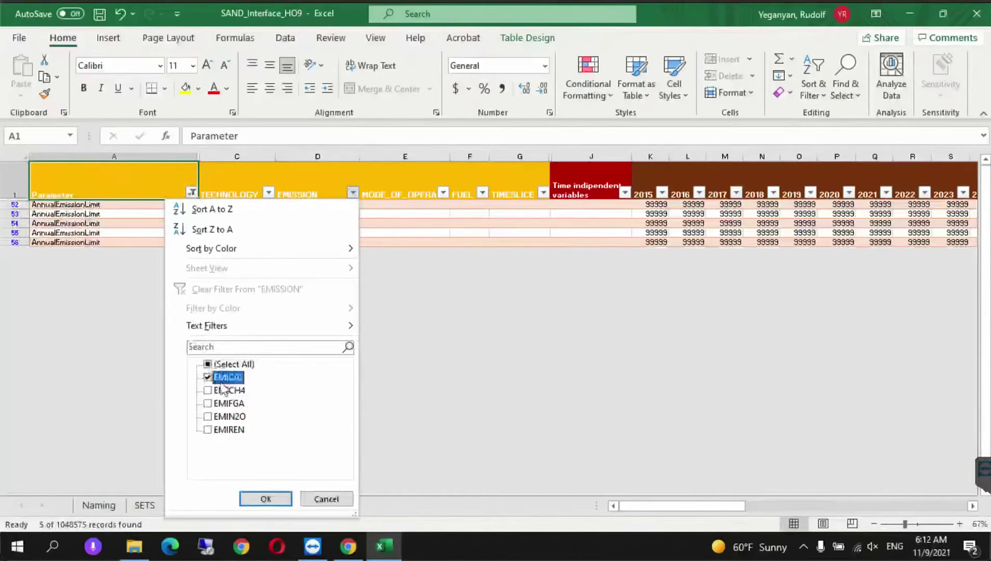
{"action": "left_click", "coordinate": [264, 500]}
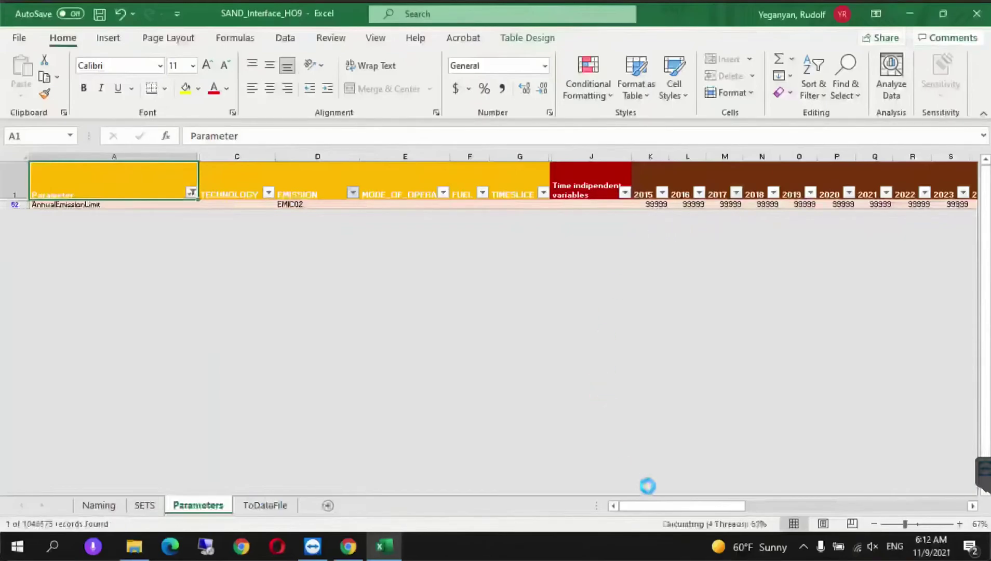
Set the EMICO2 emission limit to 0 from AT52 (2050) through 2070 and save.
{"action": "left_click", "coordinate": [644, 508]}
{"action": "left_click_drag", "start_coordinate": [643, 508], "coordinate": [779, 506]}
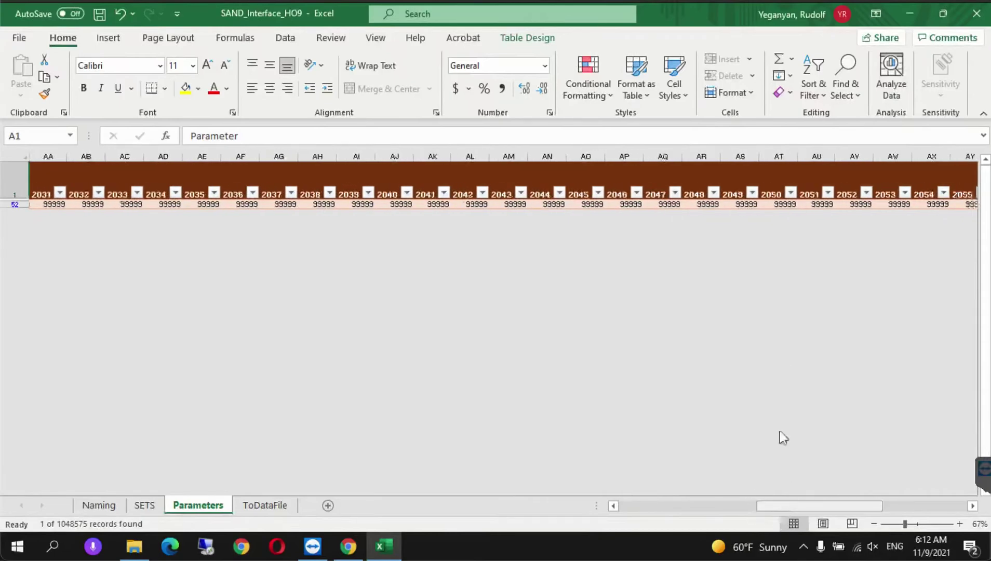
{"action": "left_click", "coordinate": [773, 208]}
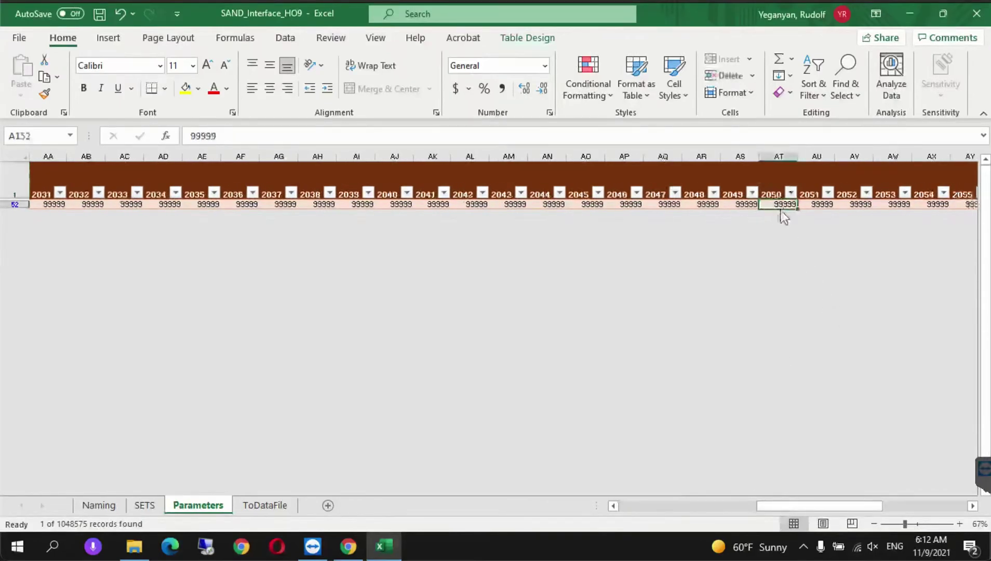
{"action": "type", "text": "0"}
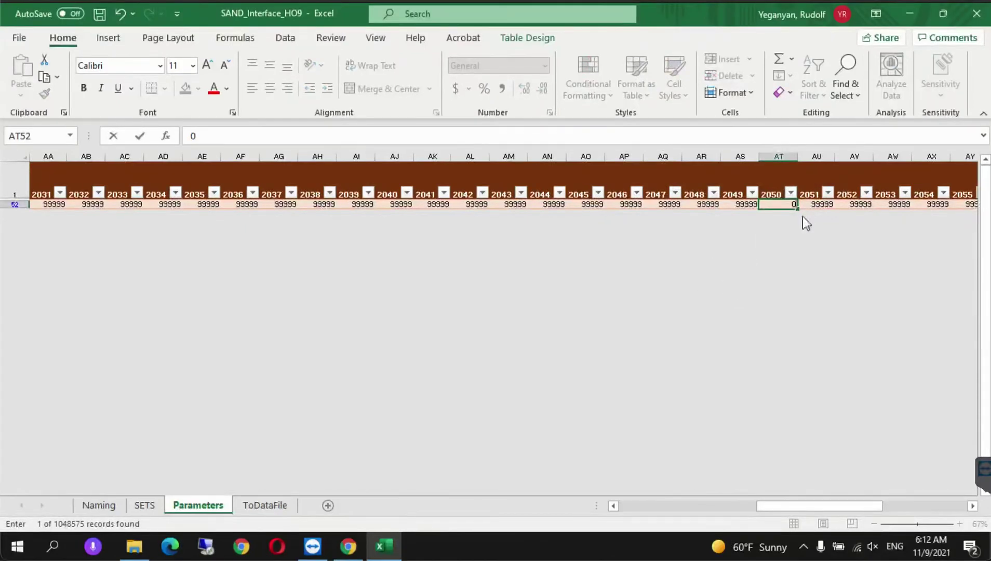
{"action": "mouse_move", "coordinate": [797, 209]}
{"action": "left_mouse_down"}
{"action": "mouse_move", "coordinate": [976, 214]}
{"action": "mouse_move", "coordinate": [768, 217]}
{"action": "mouse_move", "coordinate": [780, 212]}
{"action": "left_mouse_up"}
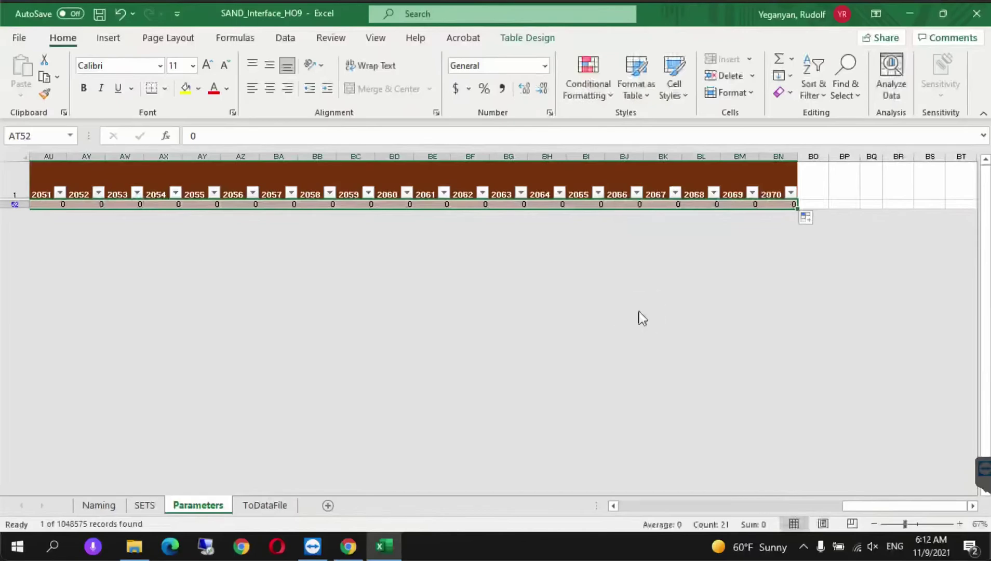
{"action": "key", "text": "ctrl+s"}
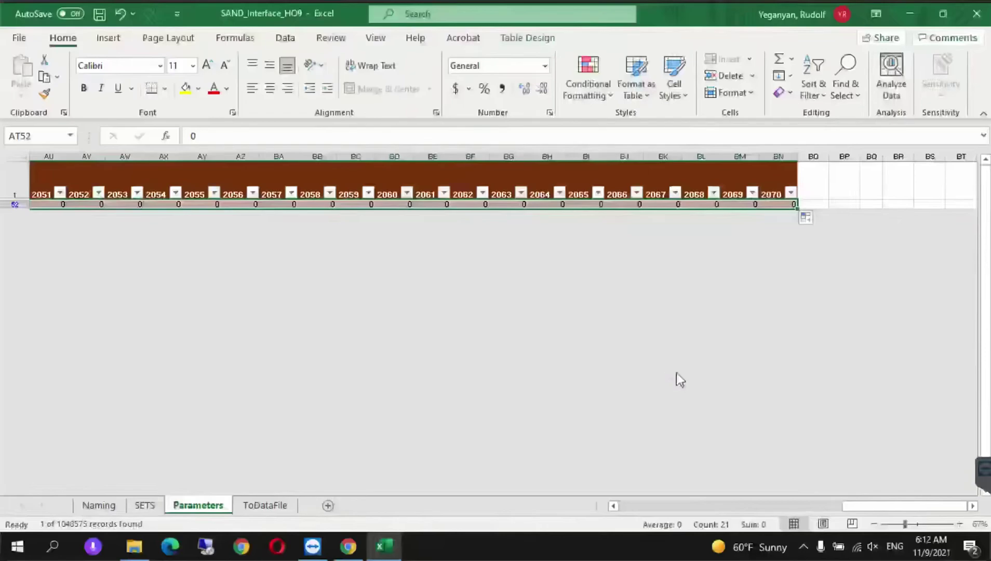
{"action": "left_click", "coordinate": [855, 506]}
{"action": "left_click_drag", "start_coordinate": [855, 507], "coordinate": [628, 506]}
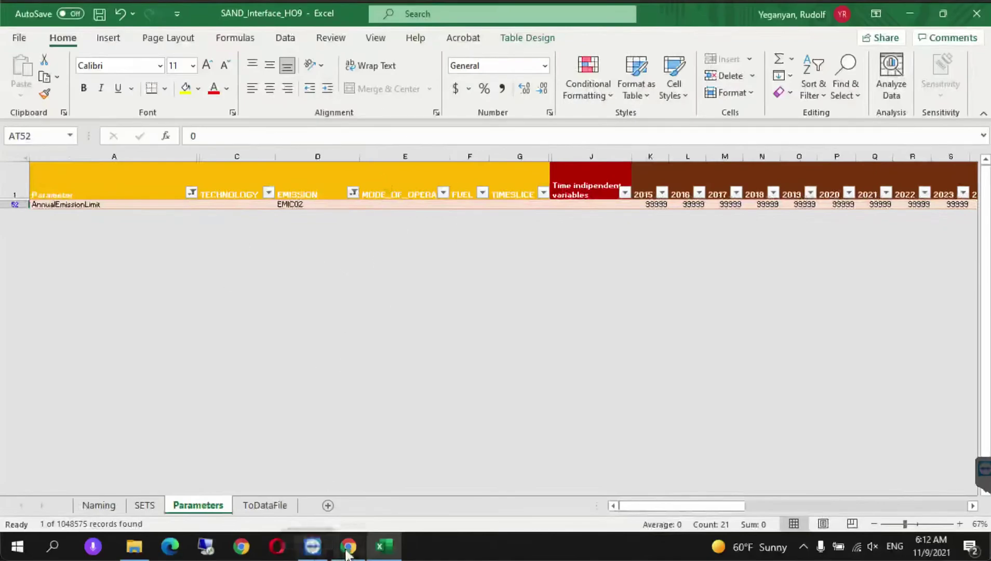
{"action": "mouse_move", "coordinate": [347, 553]}
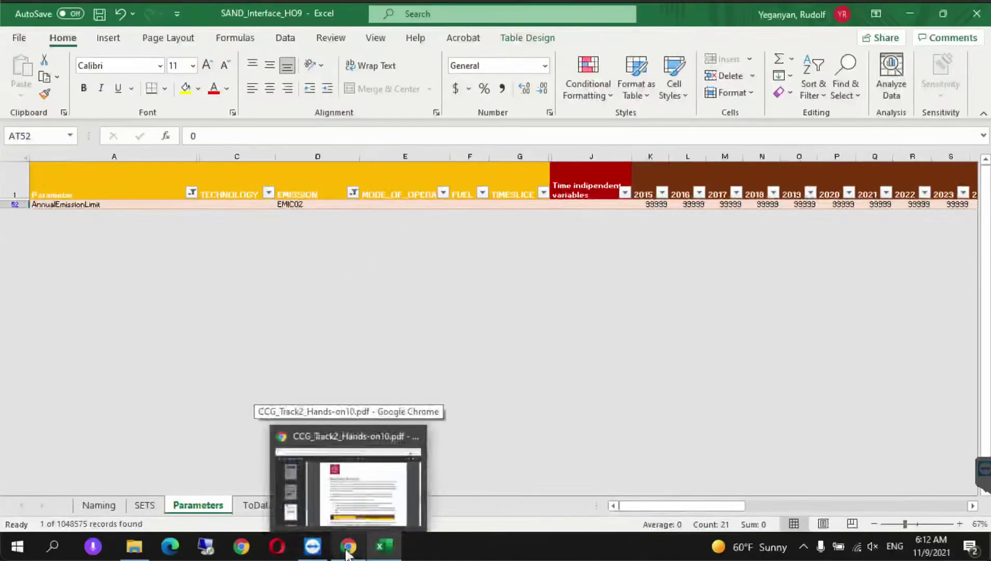
{"action": "left_click", "coordinate": [347, 553]}
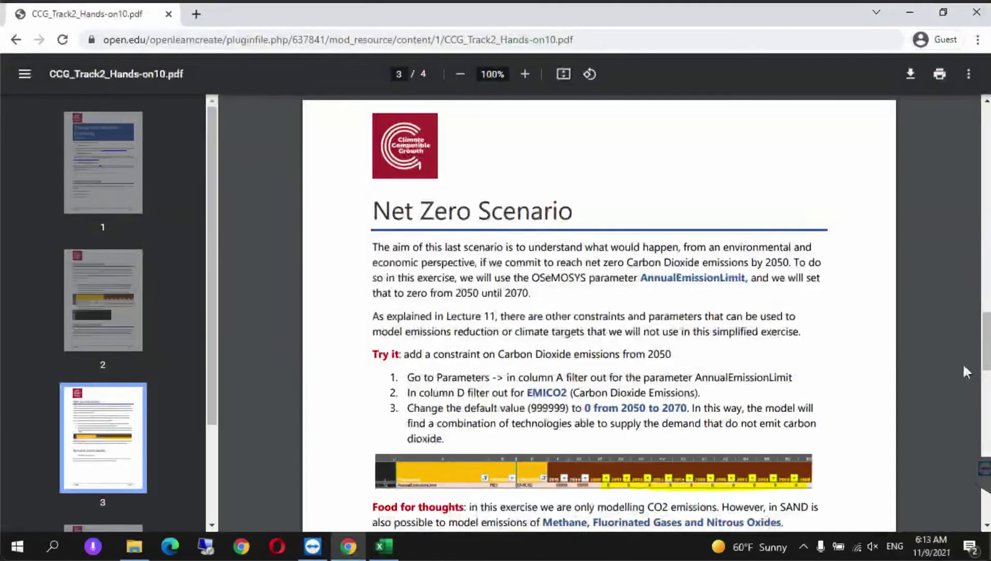
Scroll the guide down to the page 4 Net Zero results chart.
{"action": "left_click_drag", "start_coordinate": [983, 353], "coordinate": [976, 449]}
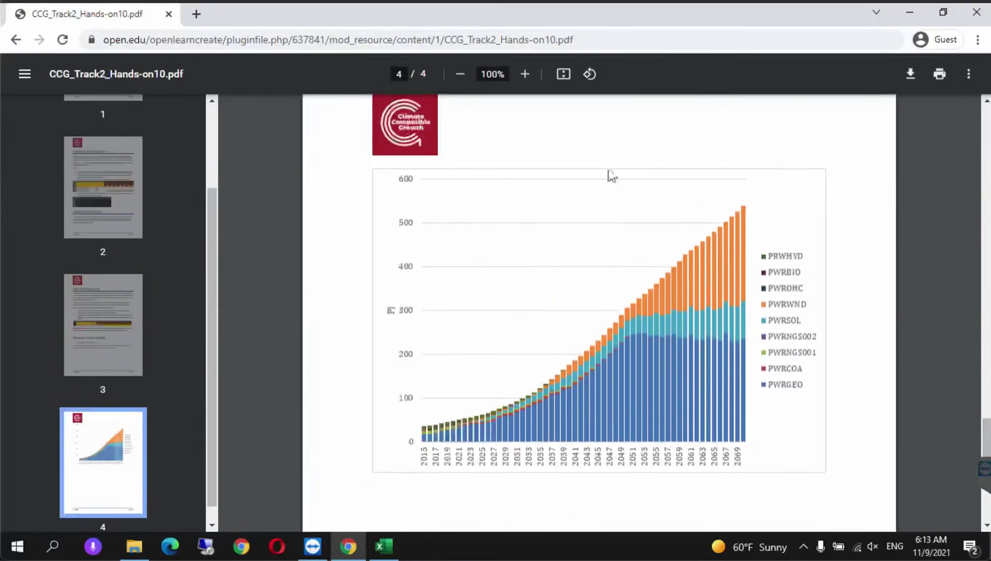